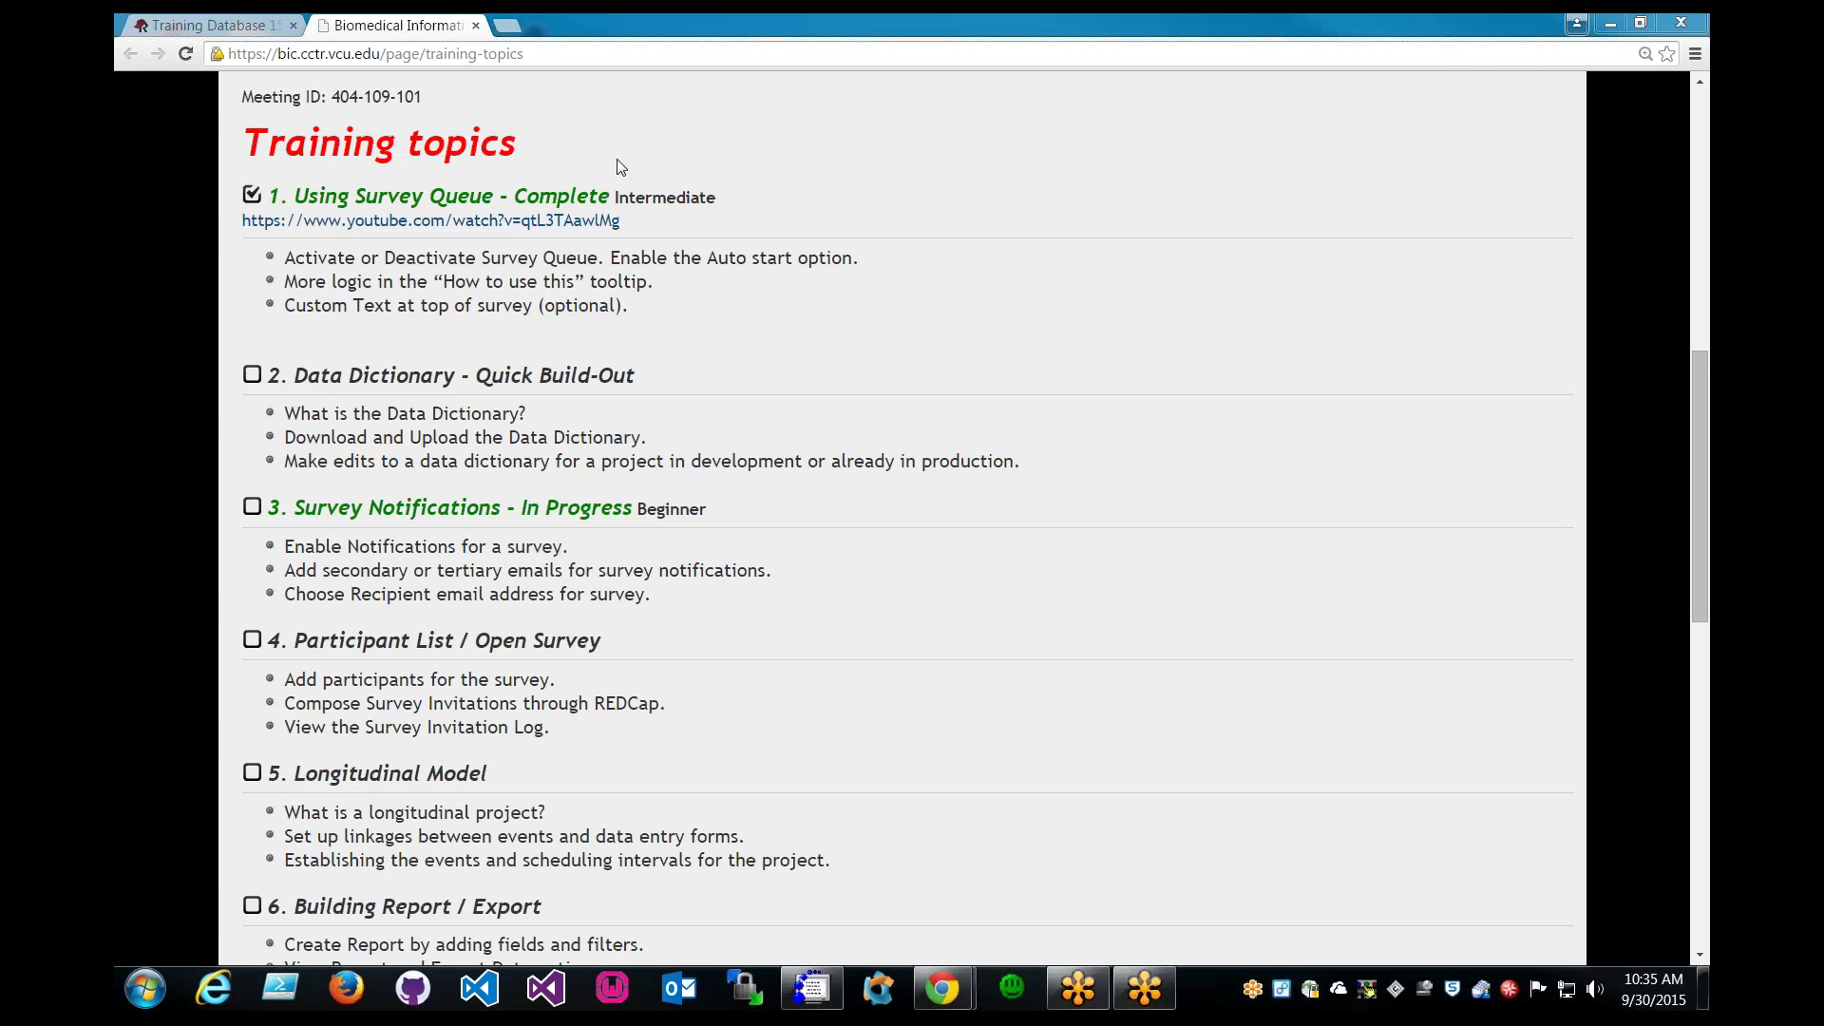
Step: Switch to the Training Database 15 tab and open its Online Designer
left_click(248, 26)
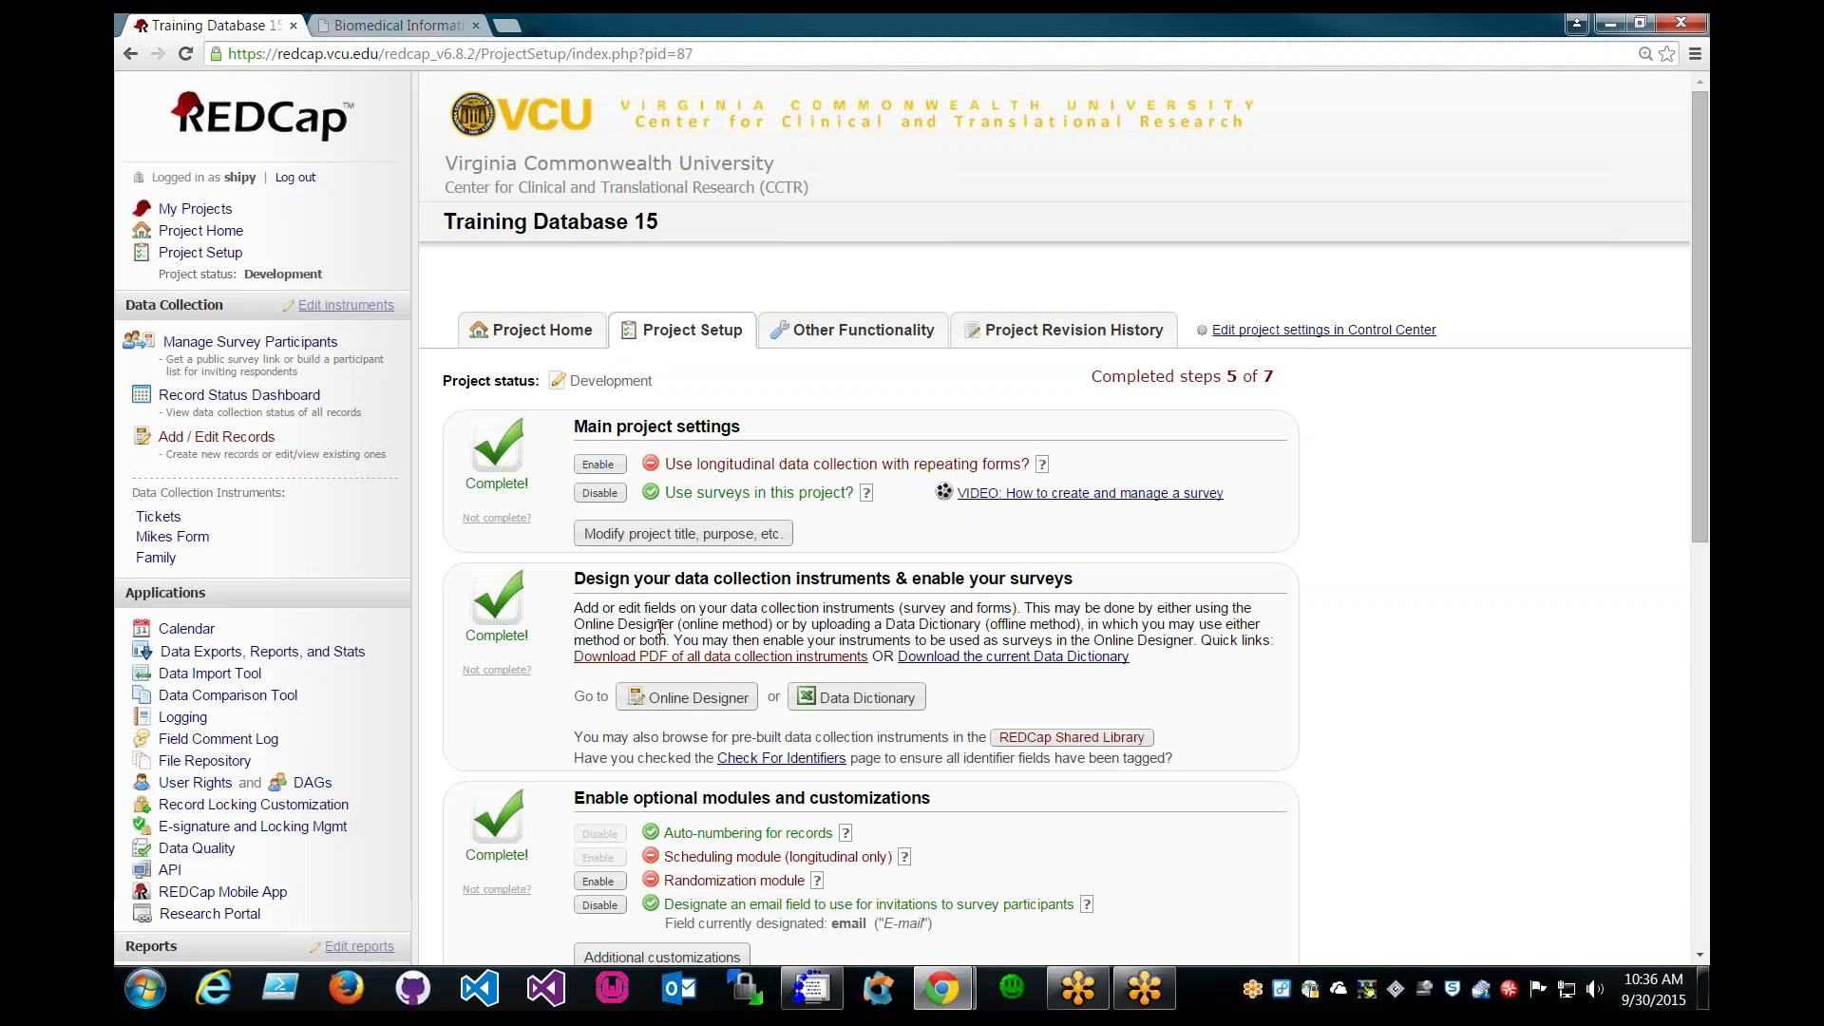
left_click(667, 705)
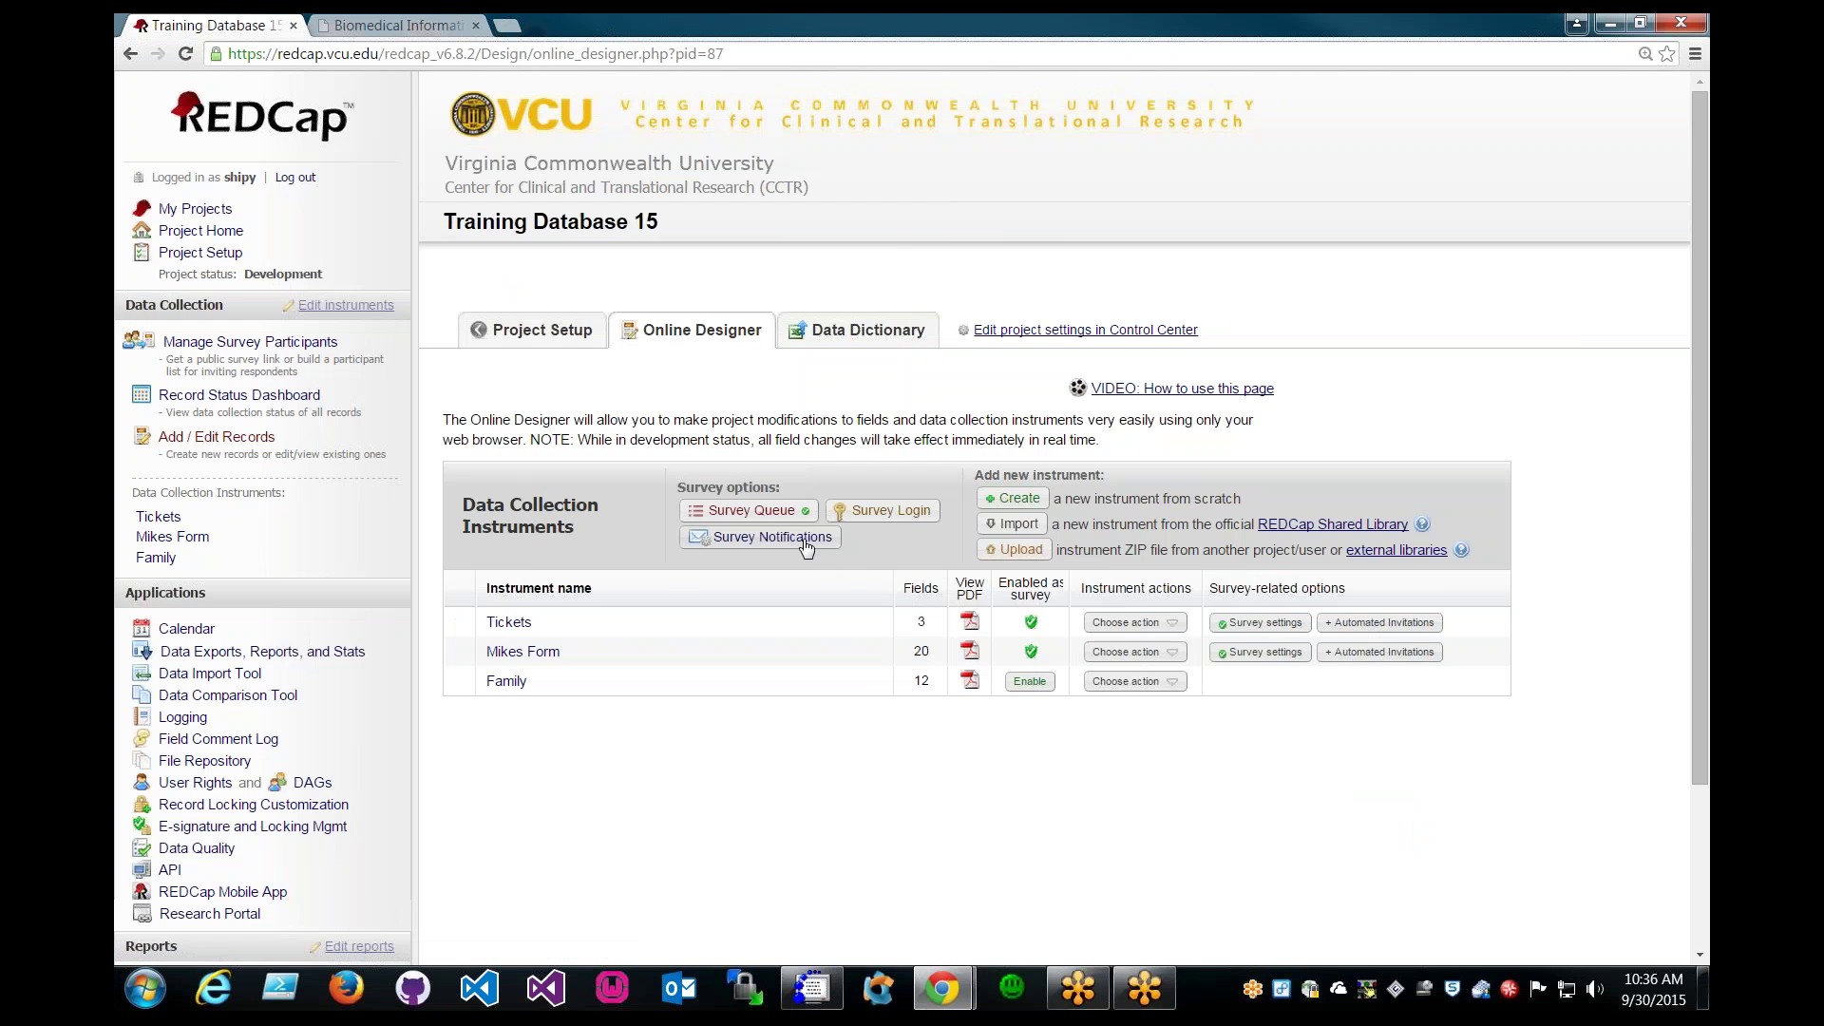
Step: Send Tickets notifications to the second user's primary e-mail and Mikes Form notifications to the third user's secondary e-mail
left_click(806, 537)
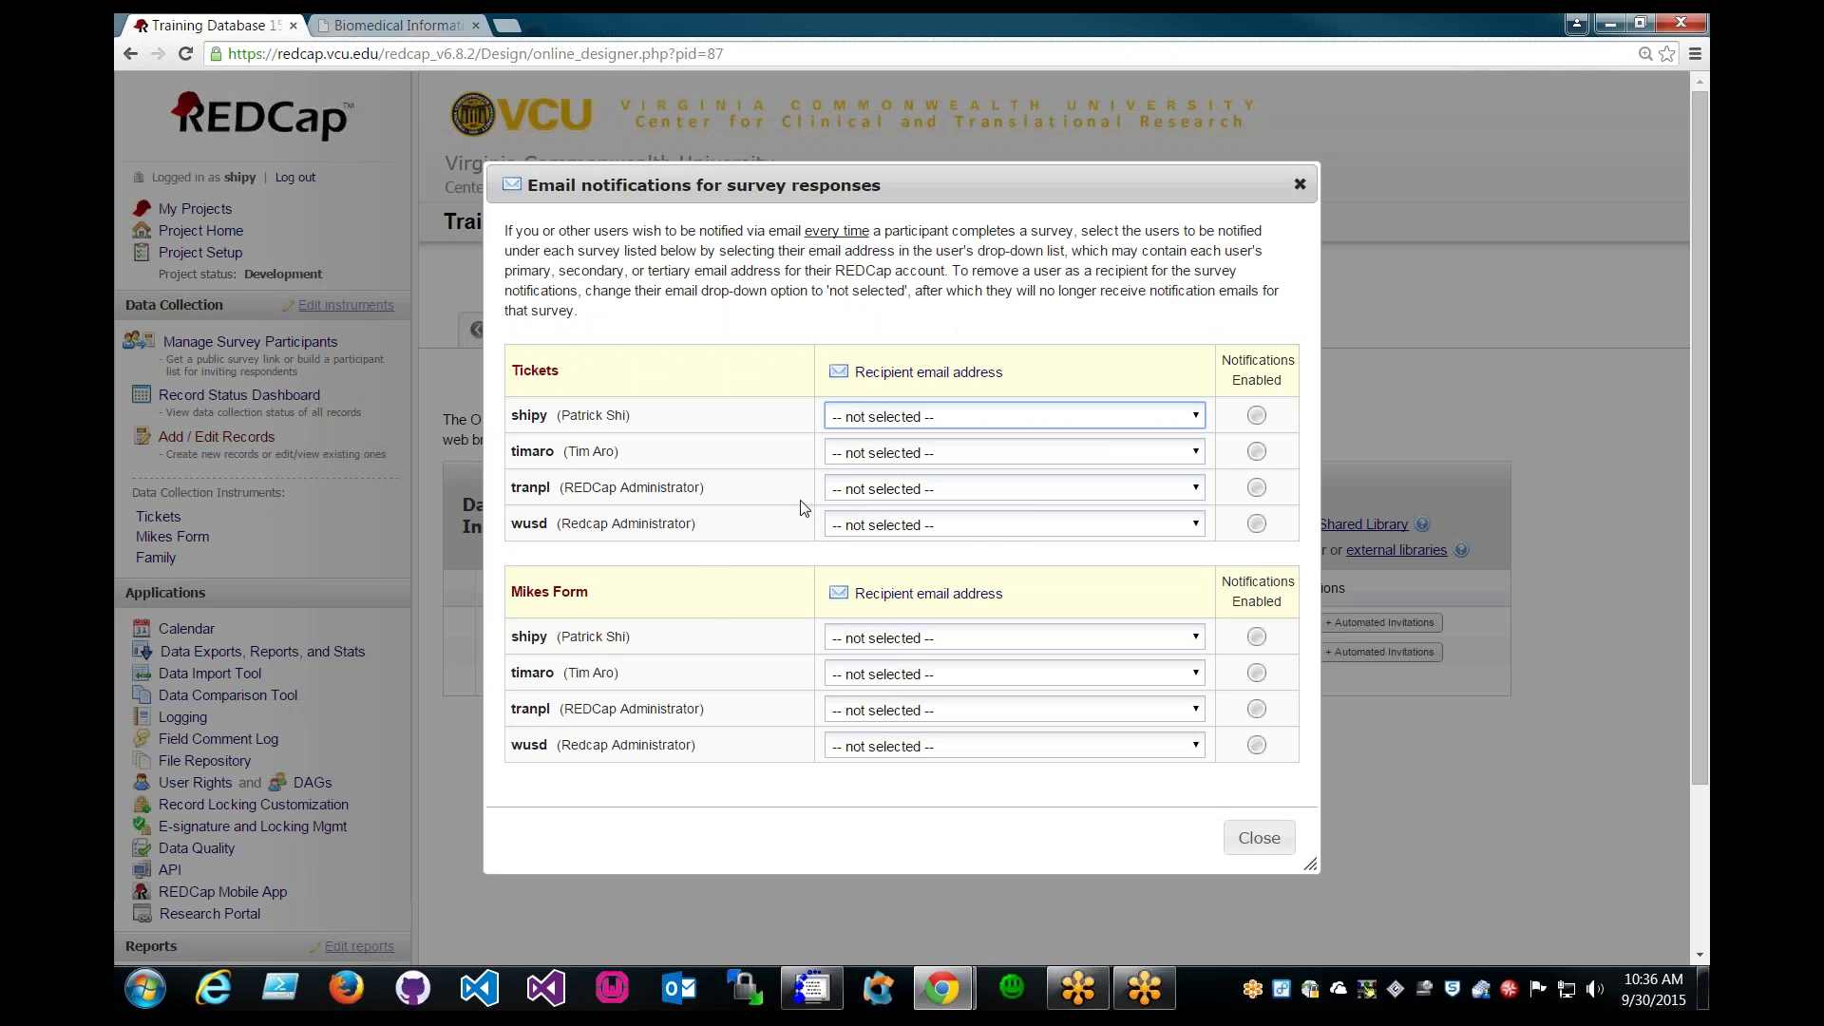
left_click(879, 456)
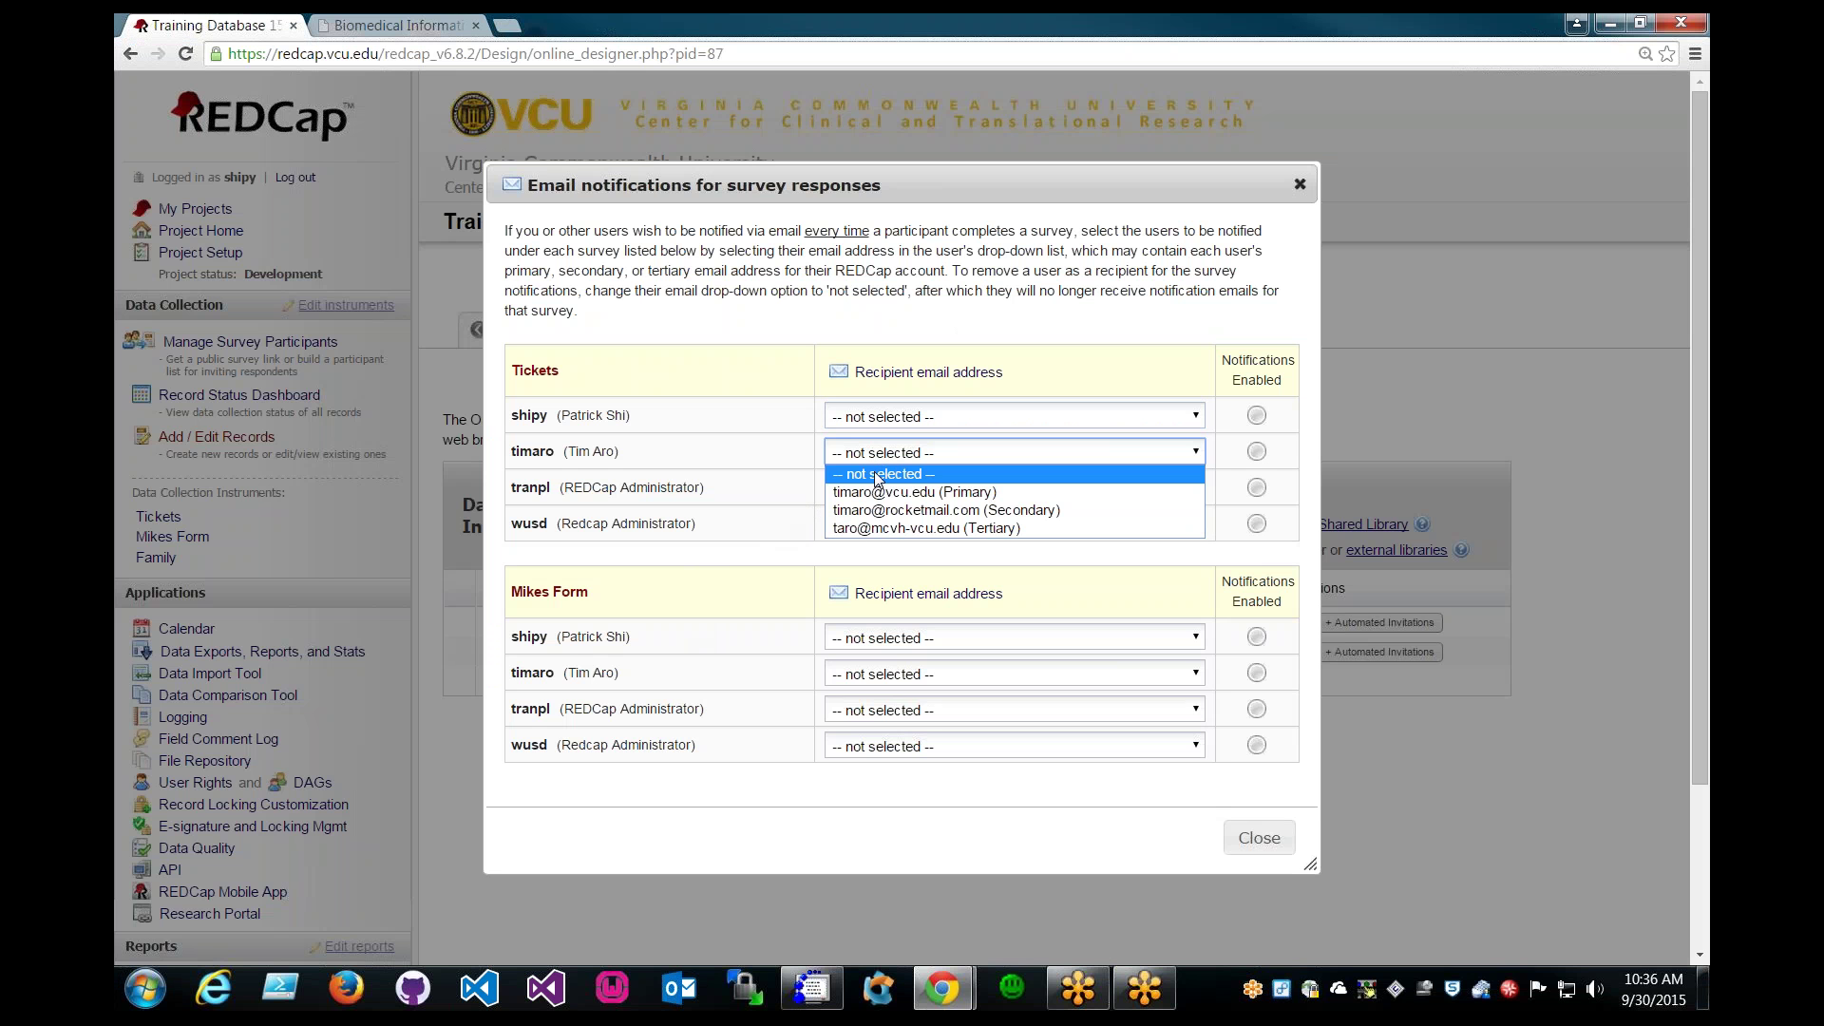
left_click(875, 493)
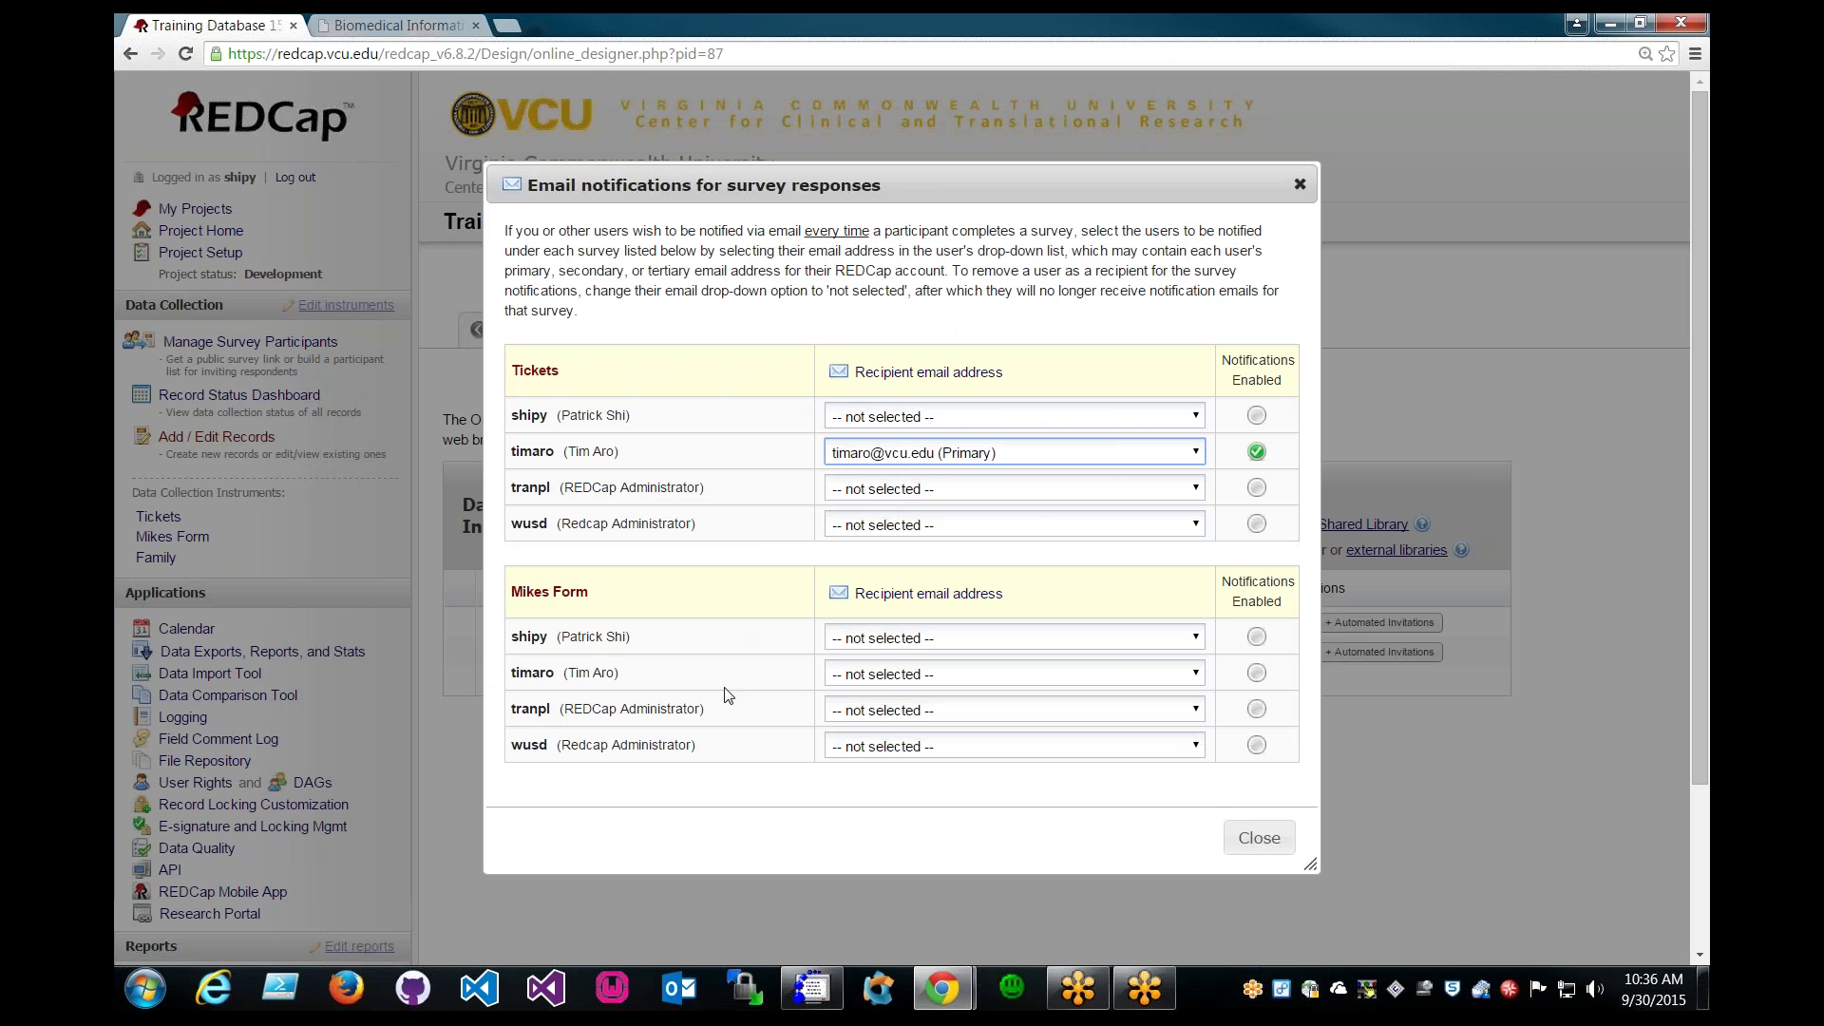
left_click(846, 714)
left_click(854, 761)
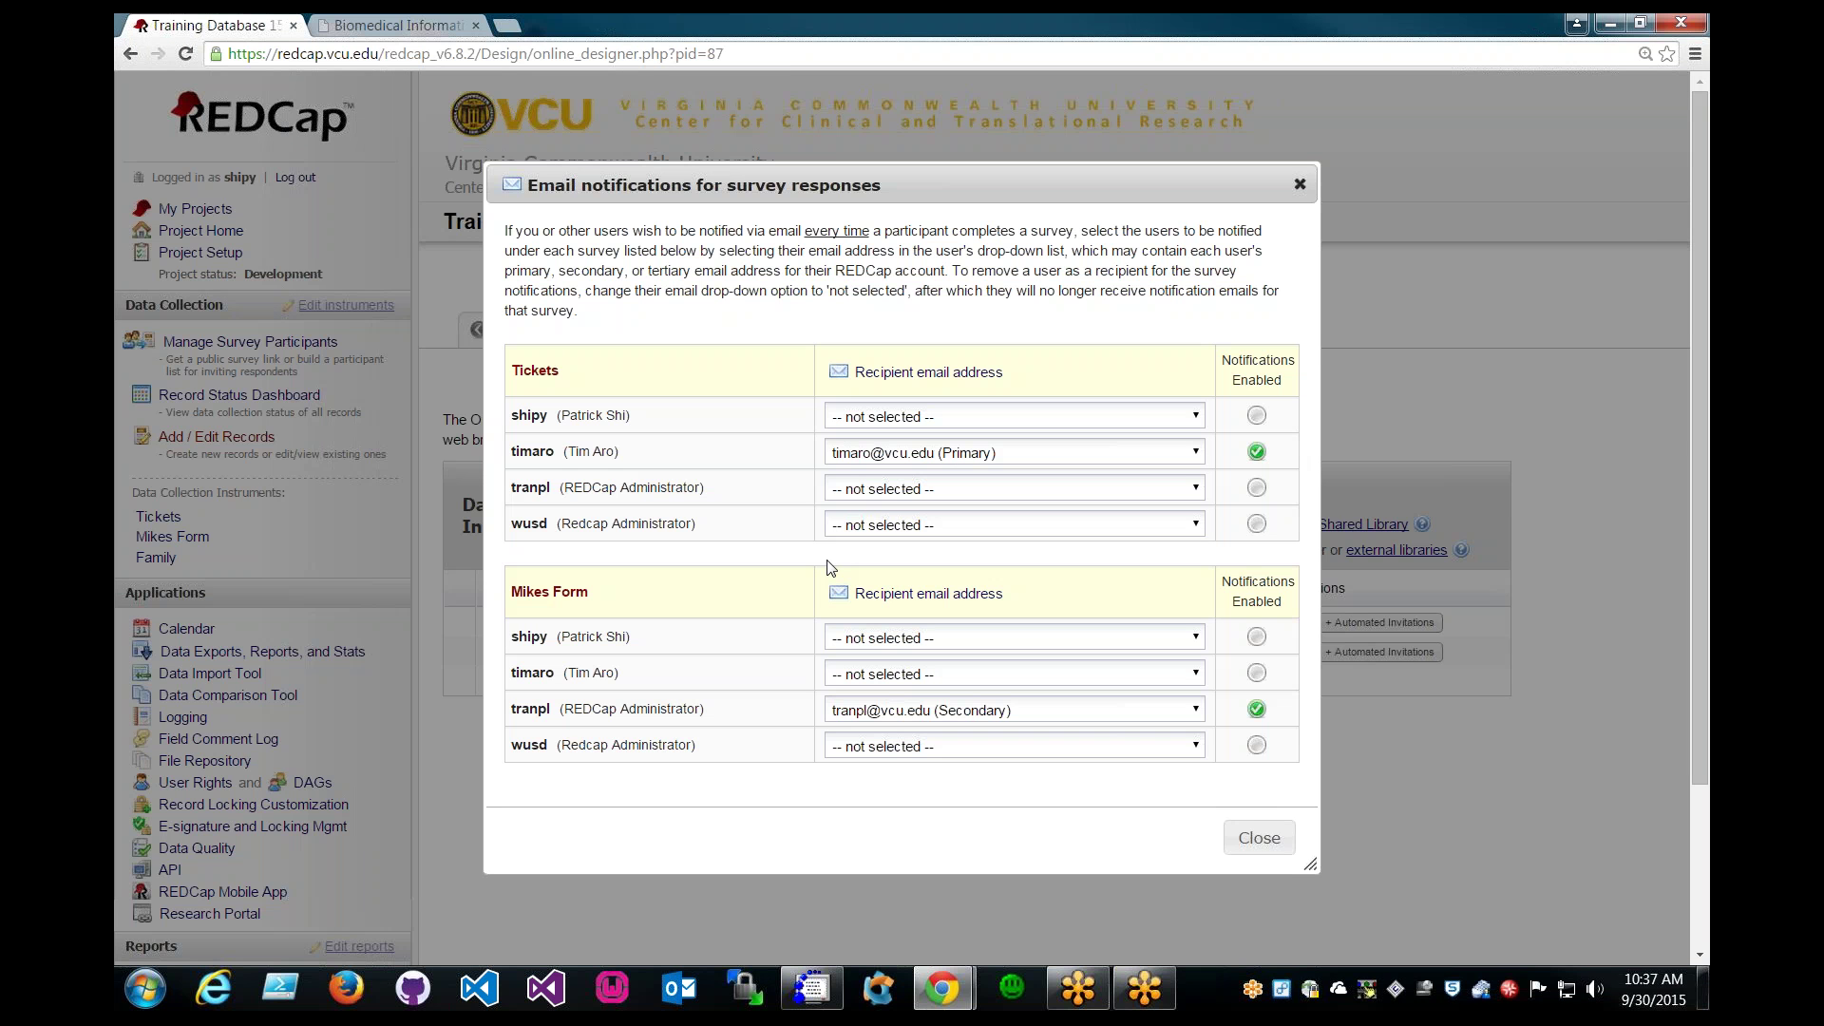
left_click(866, 454)
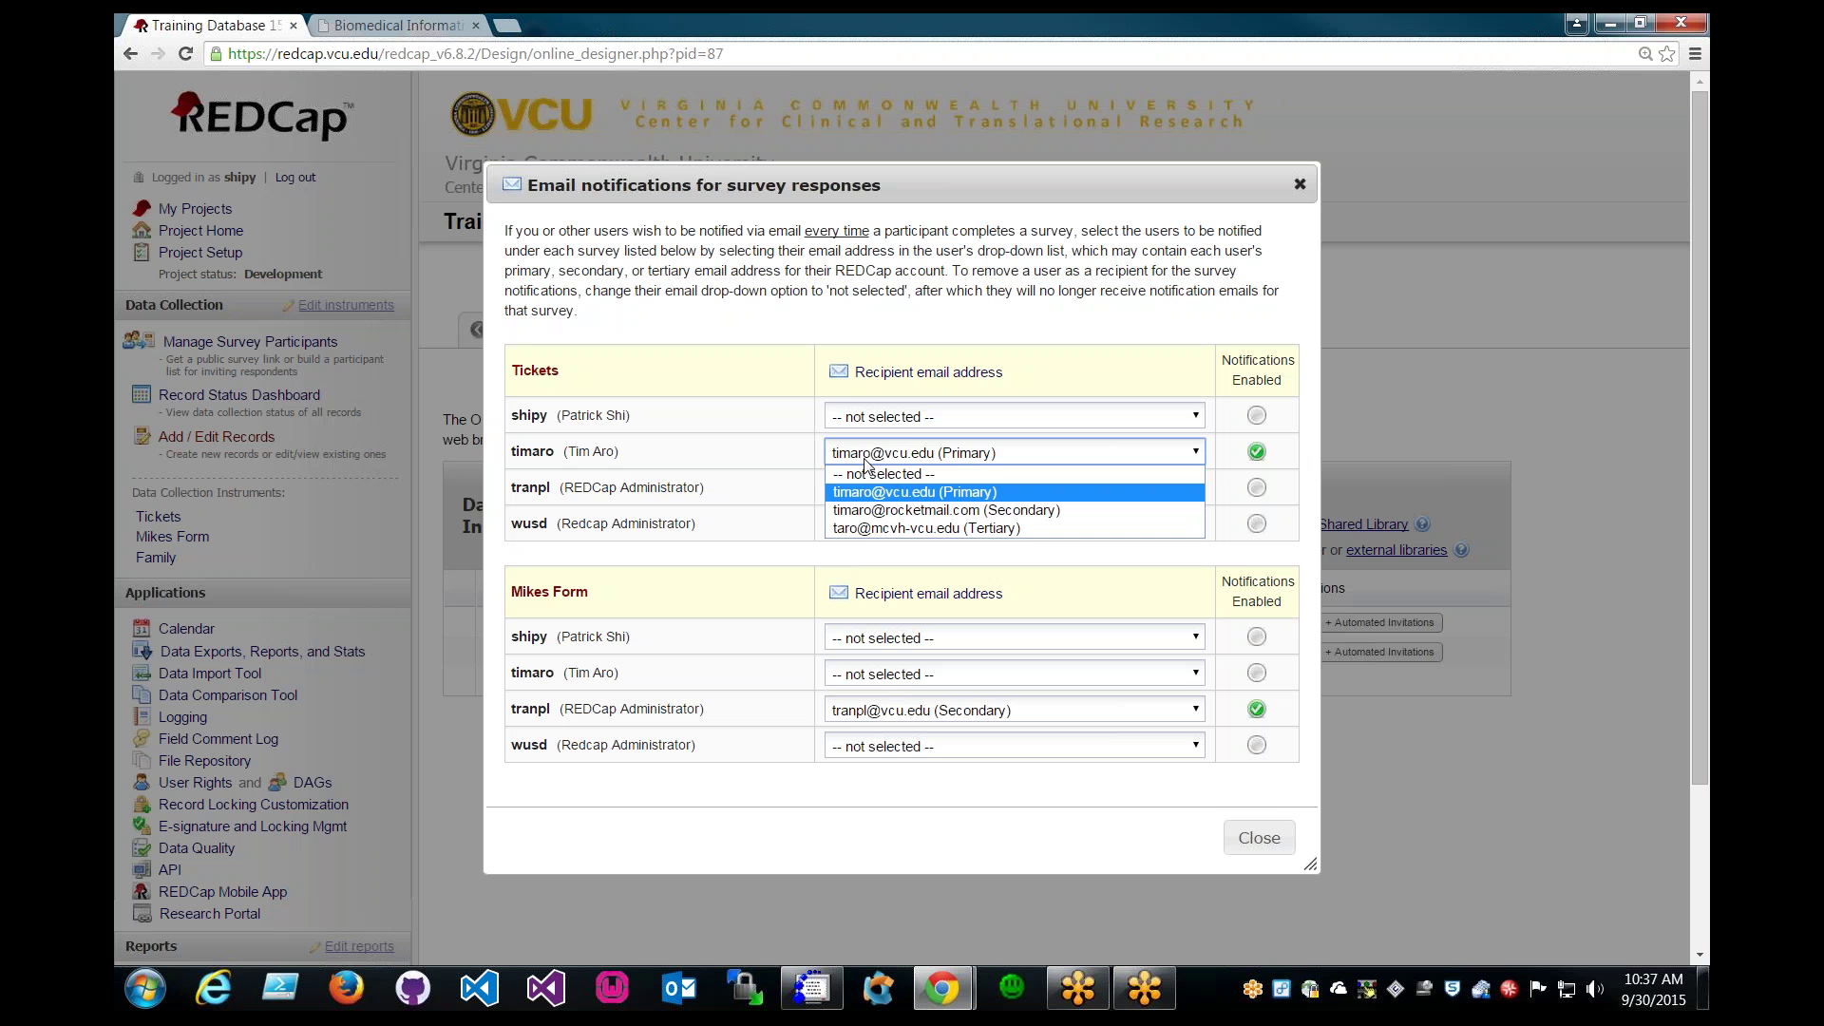
Step: Reset the Tickets and Mikes Form recipient drop-downs to '-- not selected --'
left_click(1026, 347)
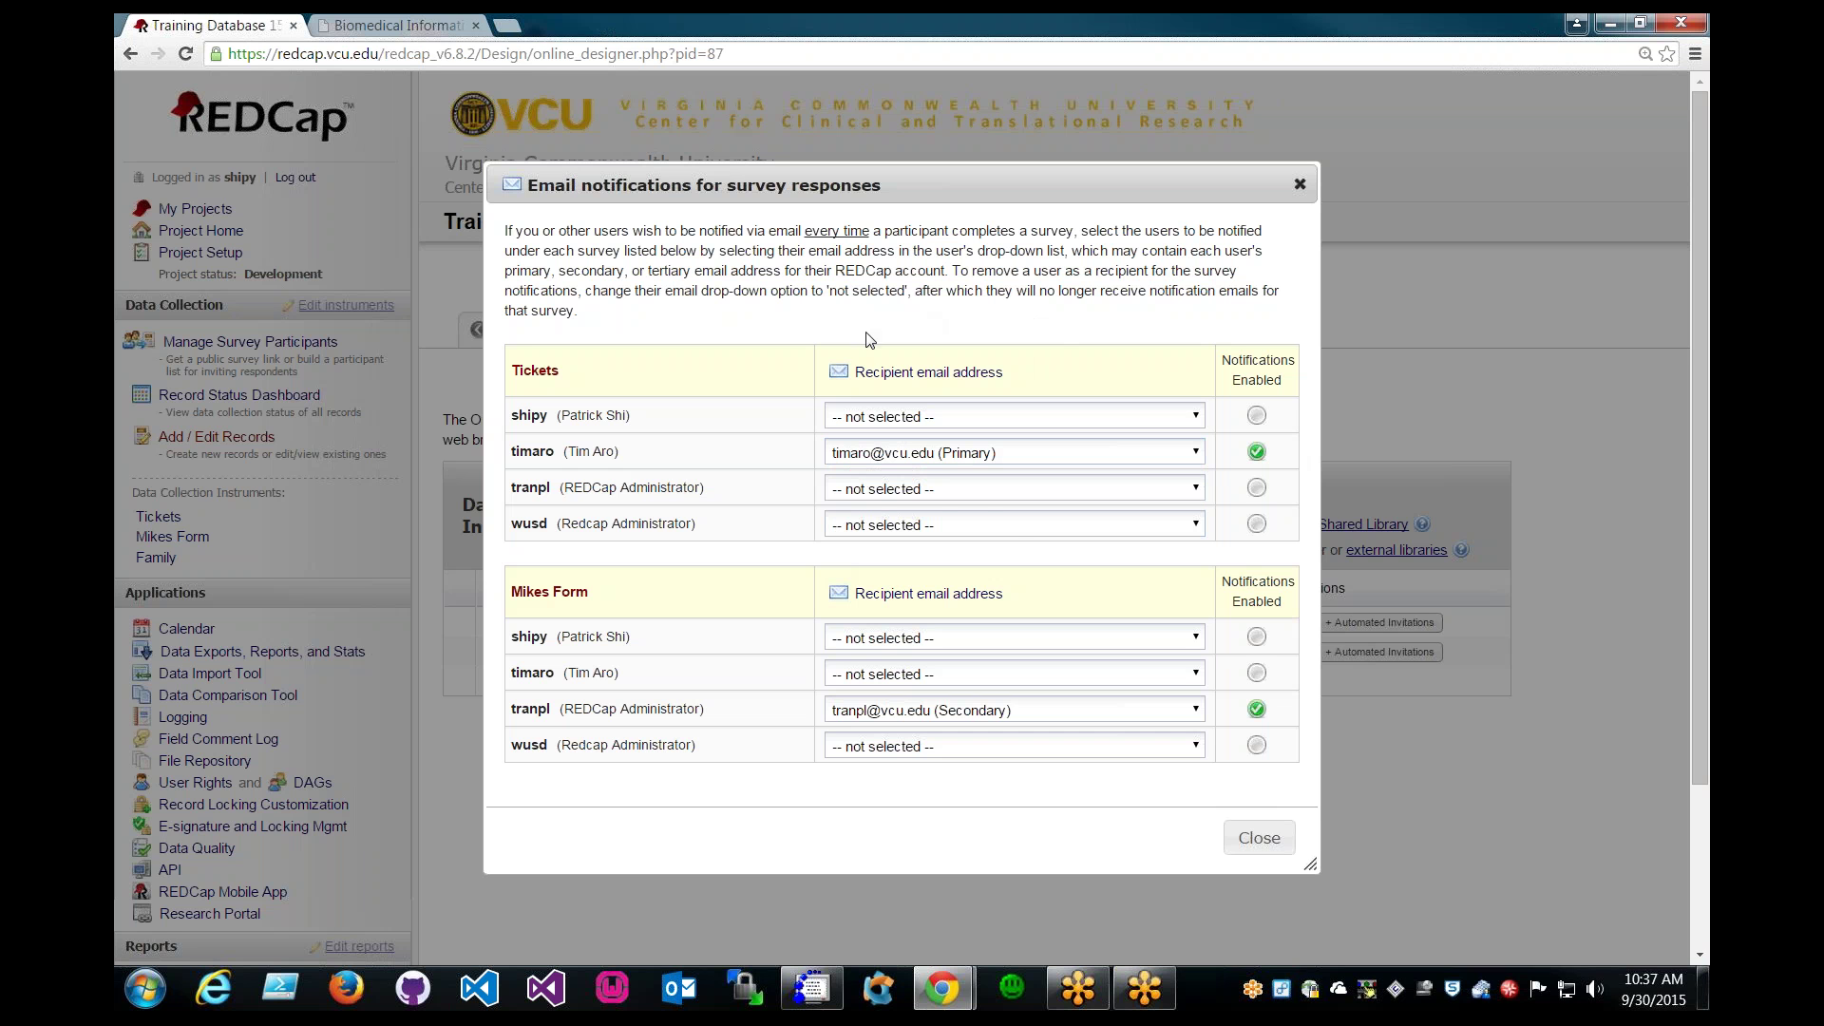
left_click(876, 458)
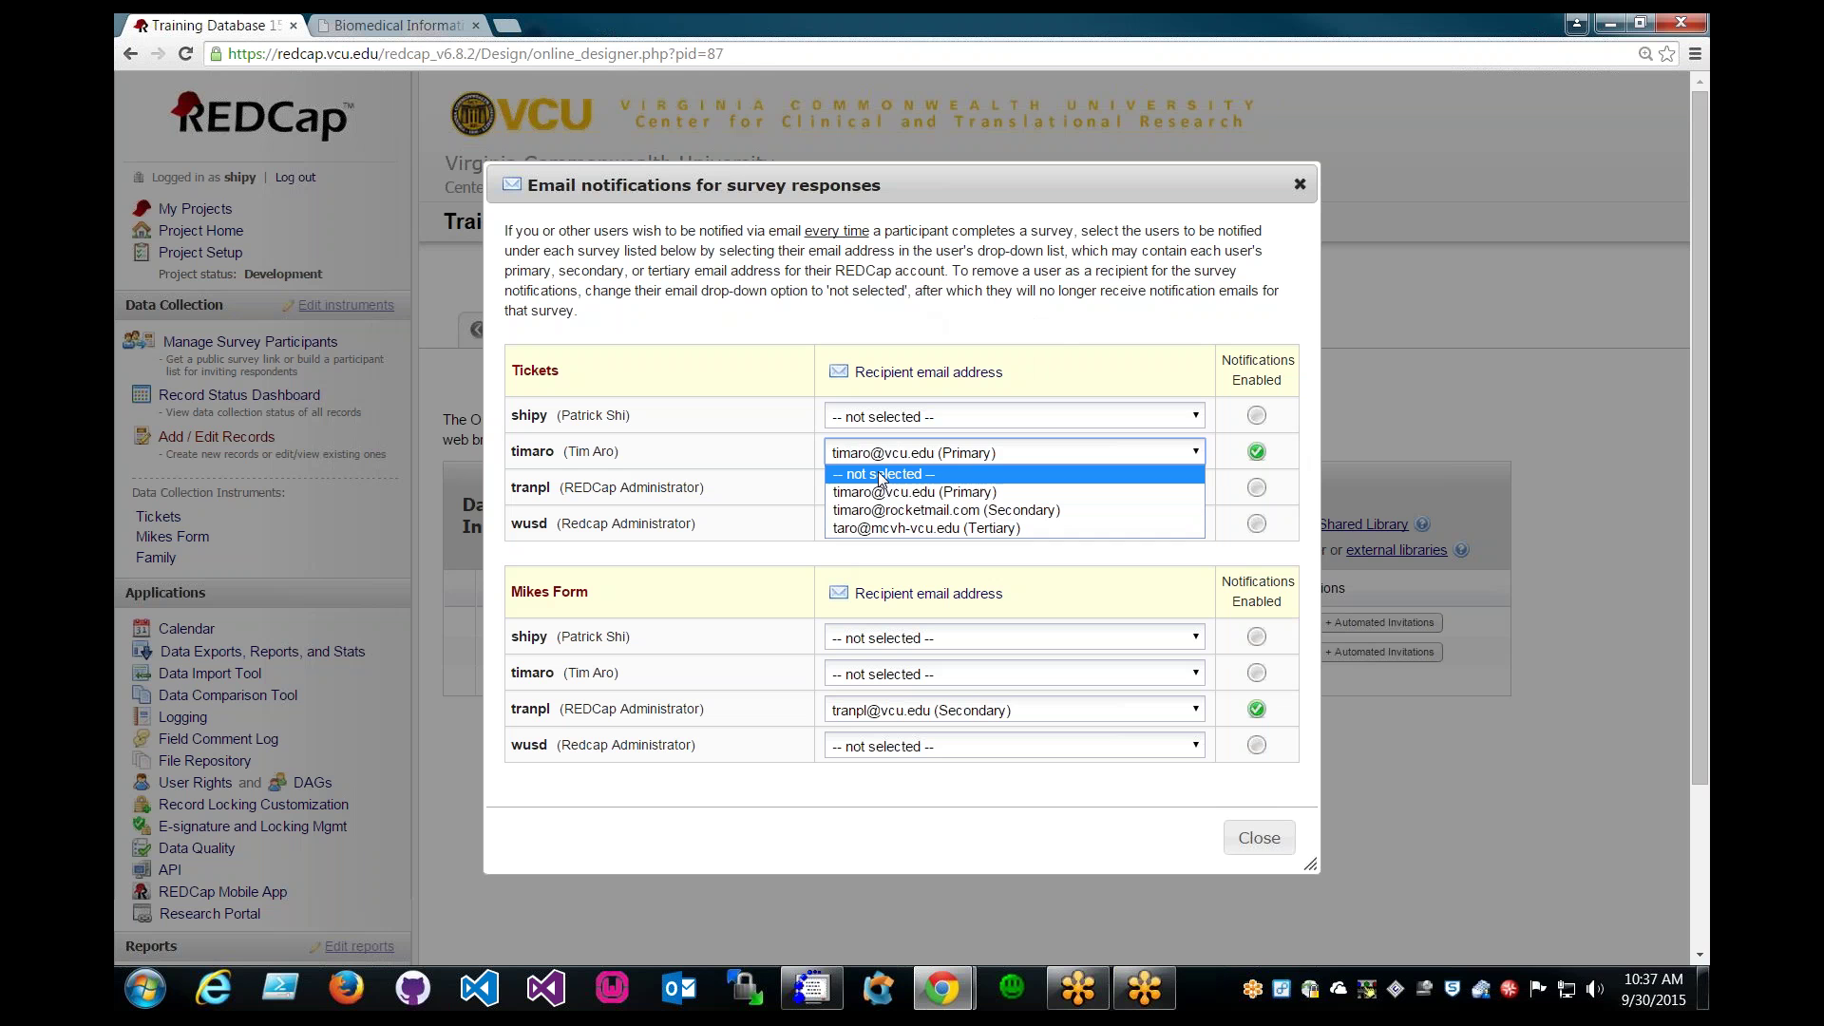
left_click(880, 474)
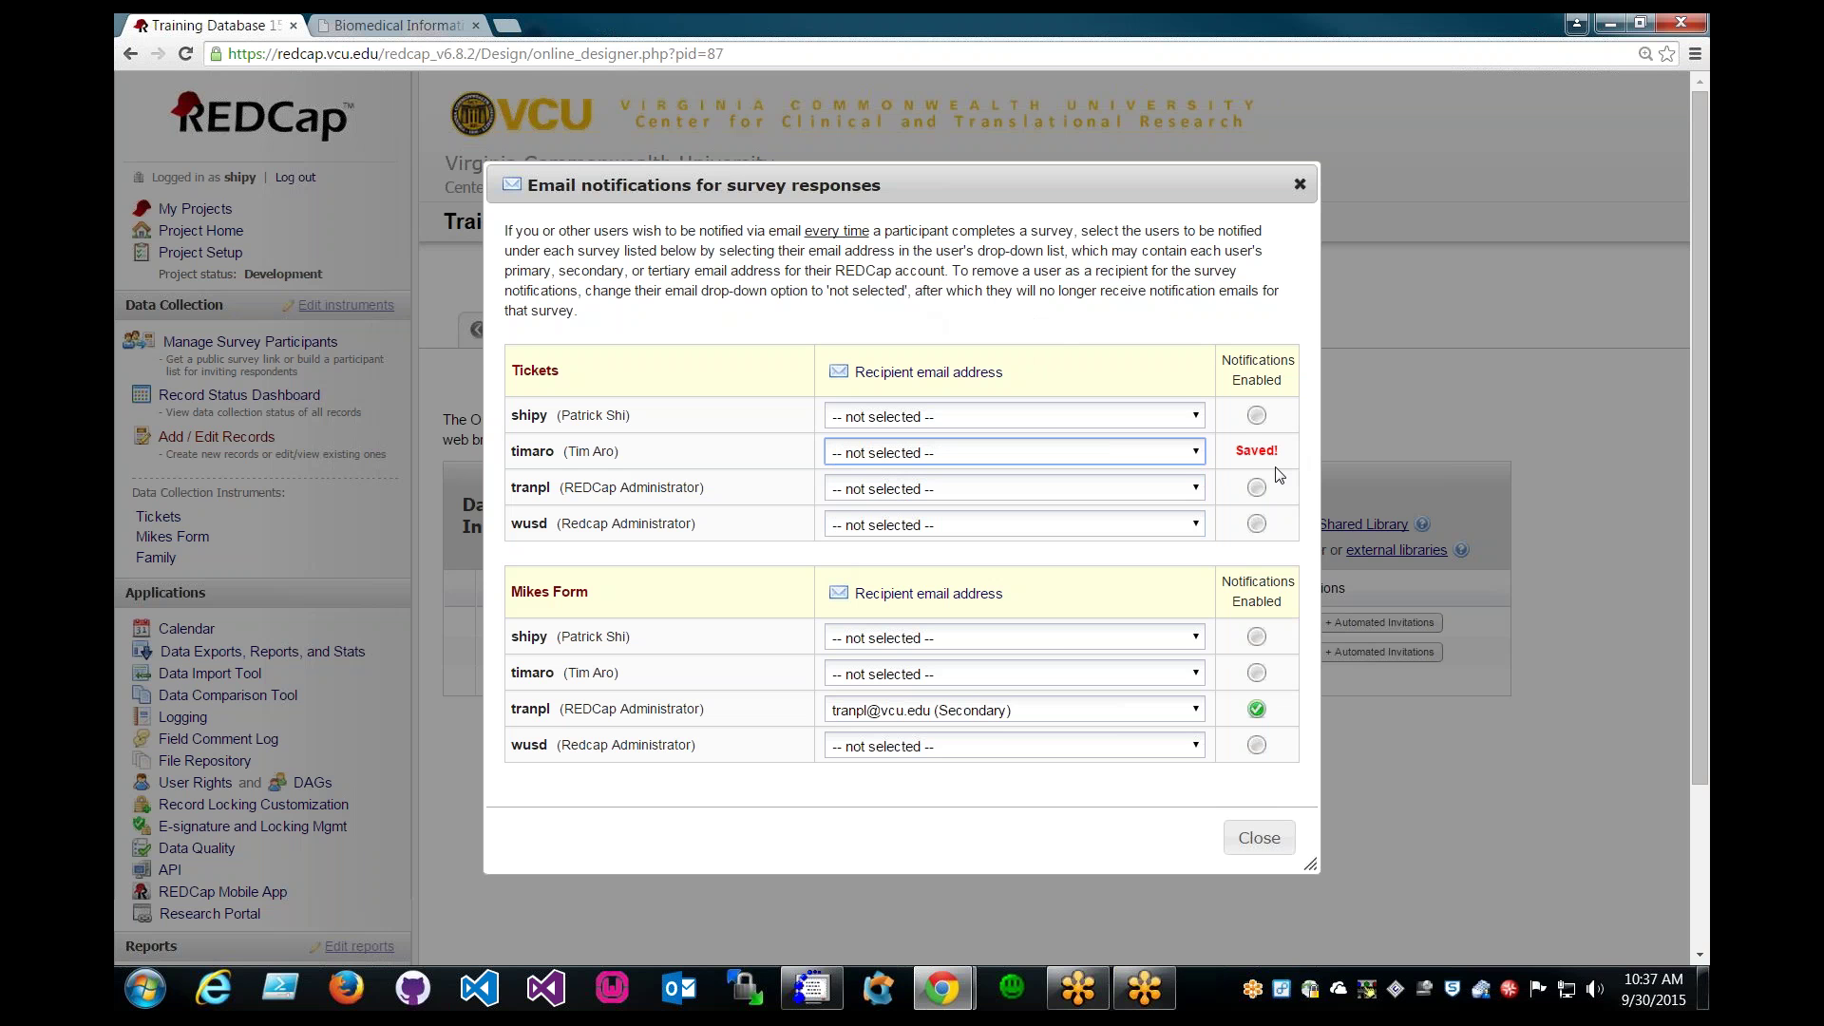
left_click(998, 713)
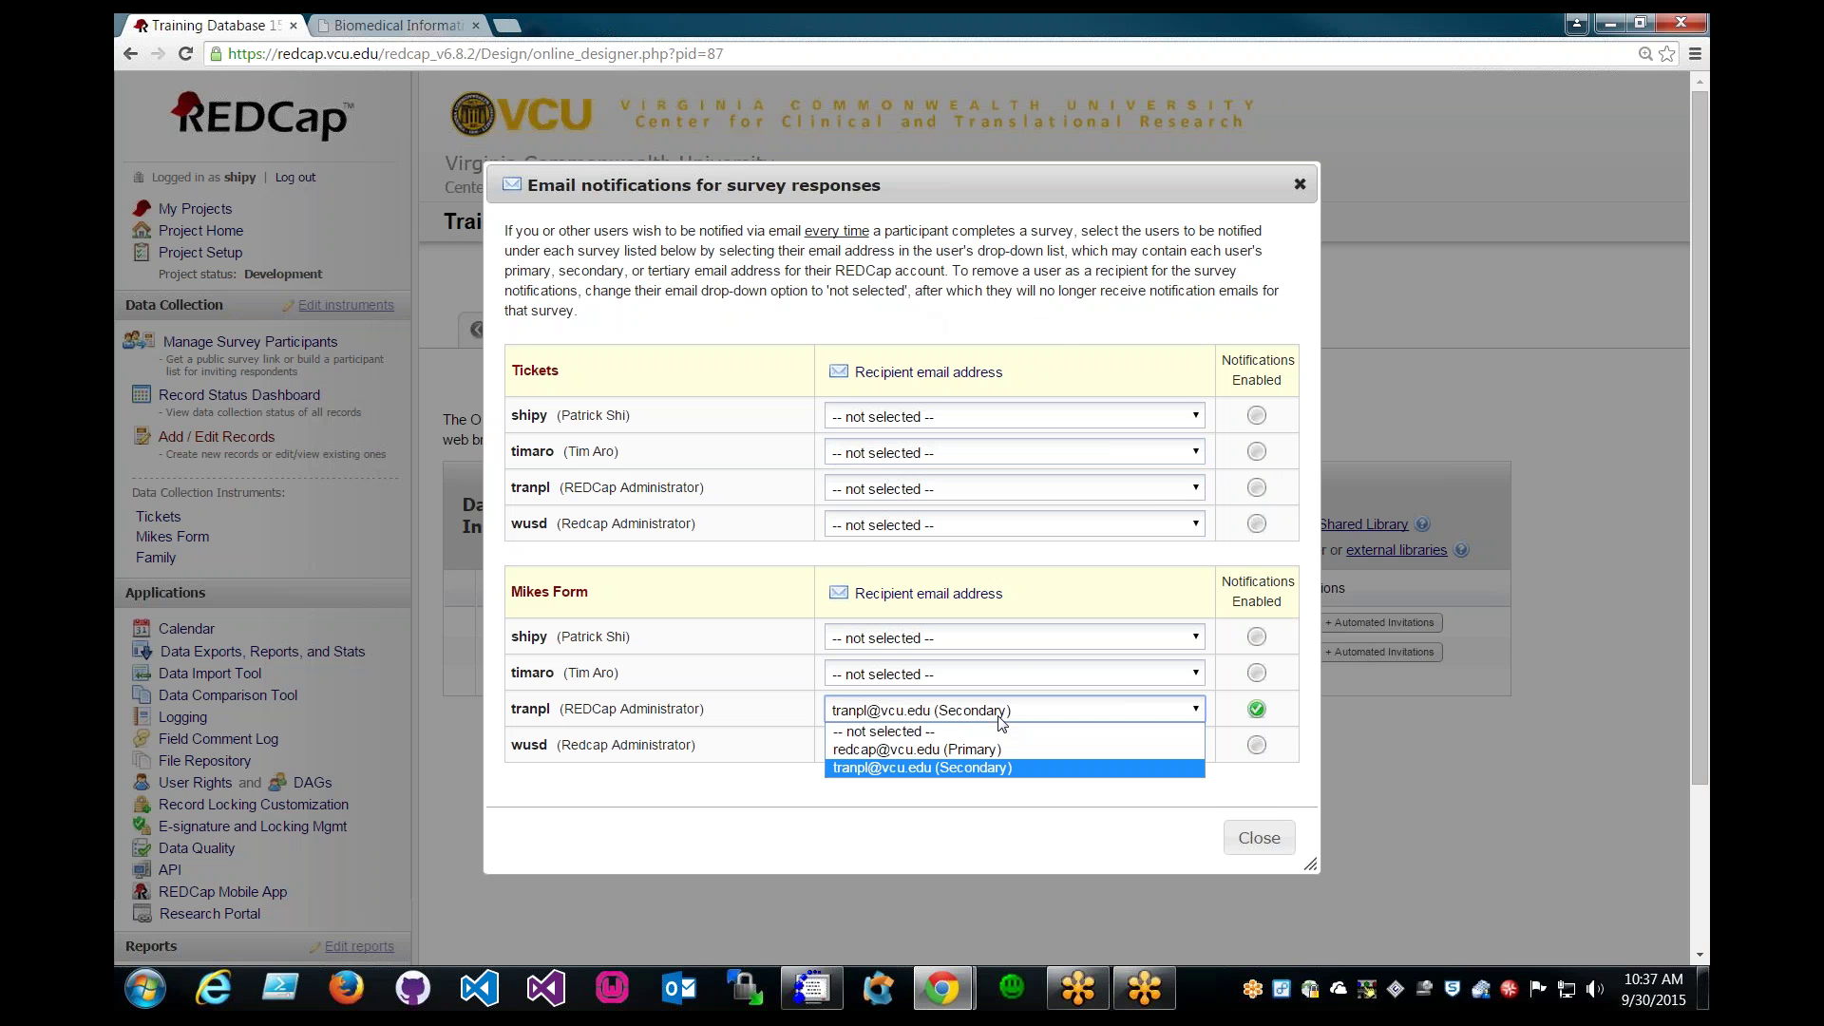
left_click(950, 730)
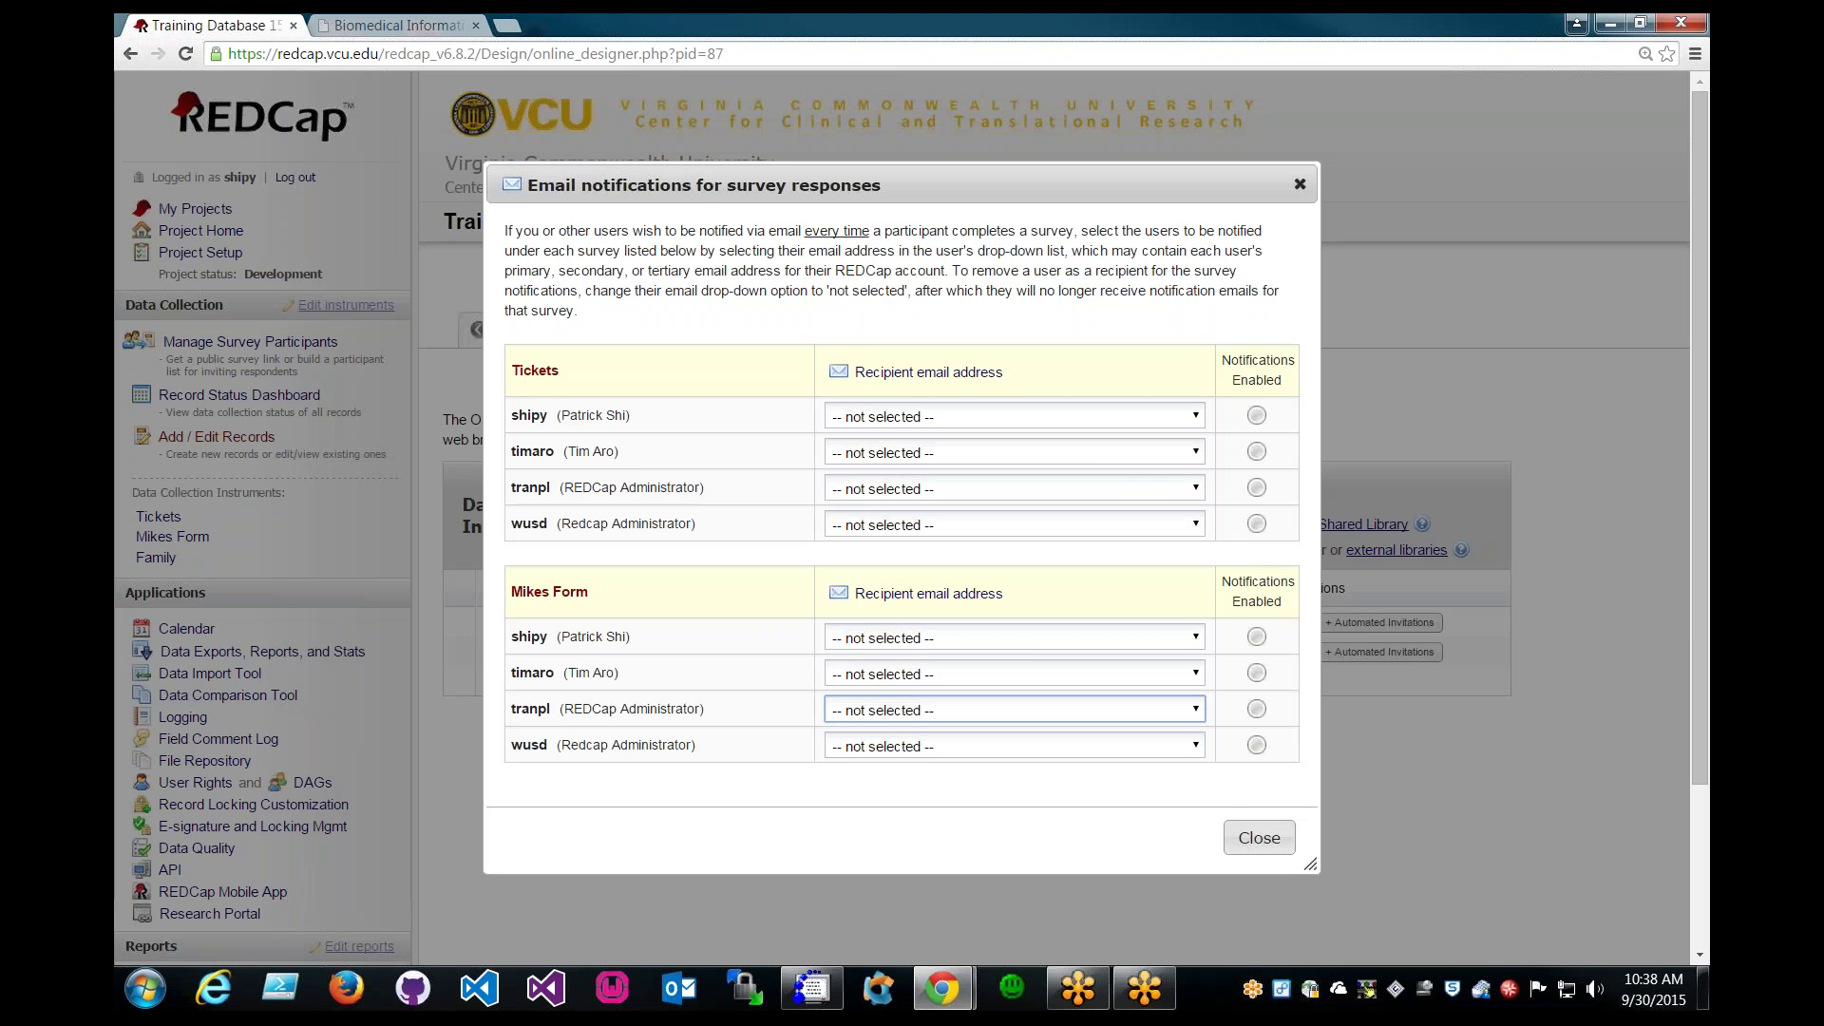
Step: On the User Rights page, enter the new user's username and add them with custom rights
left_click(1256, 841)
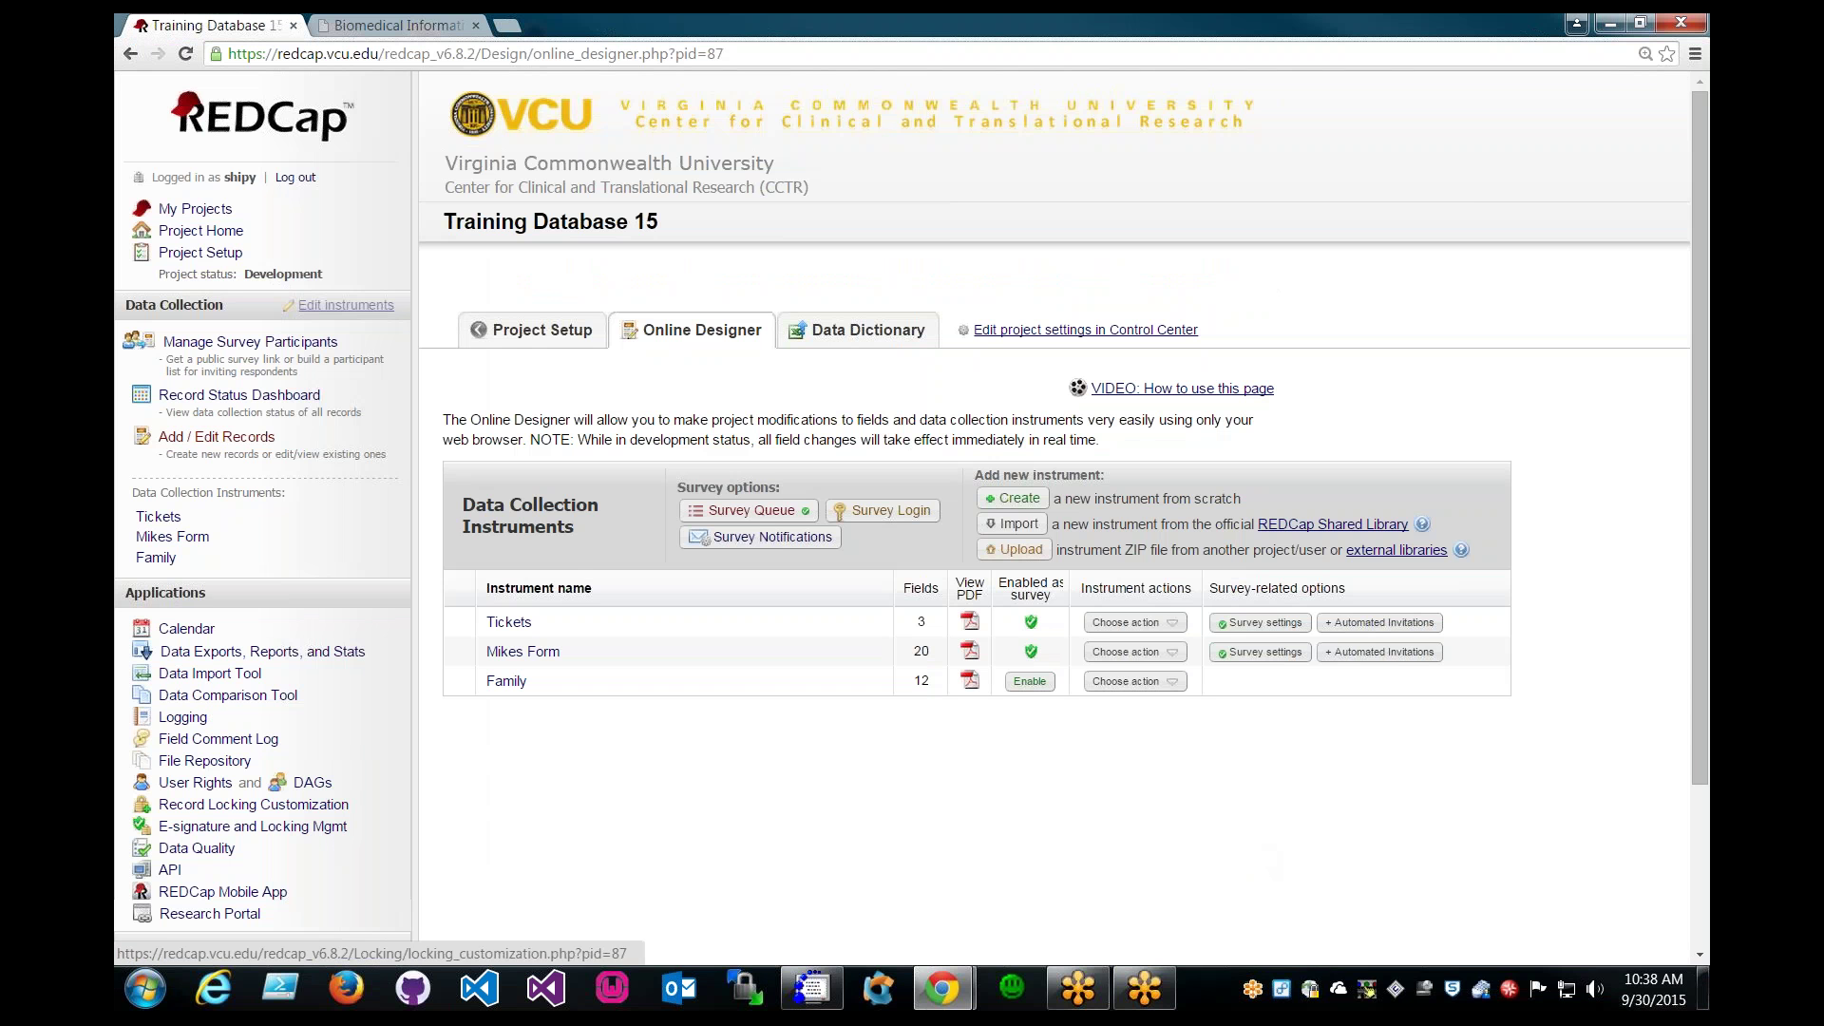
left_click(199, 788)
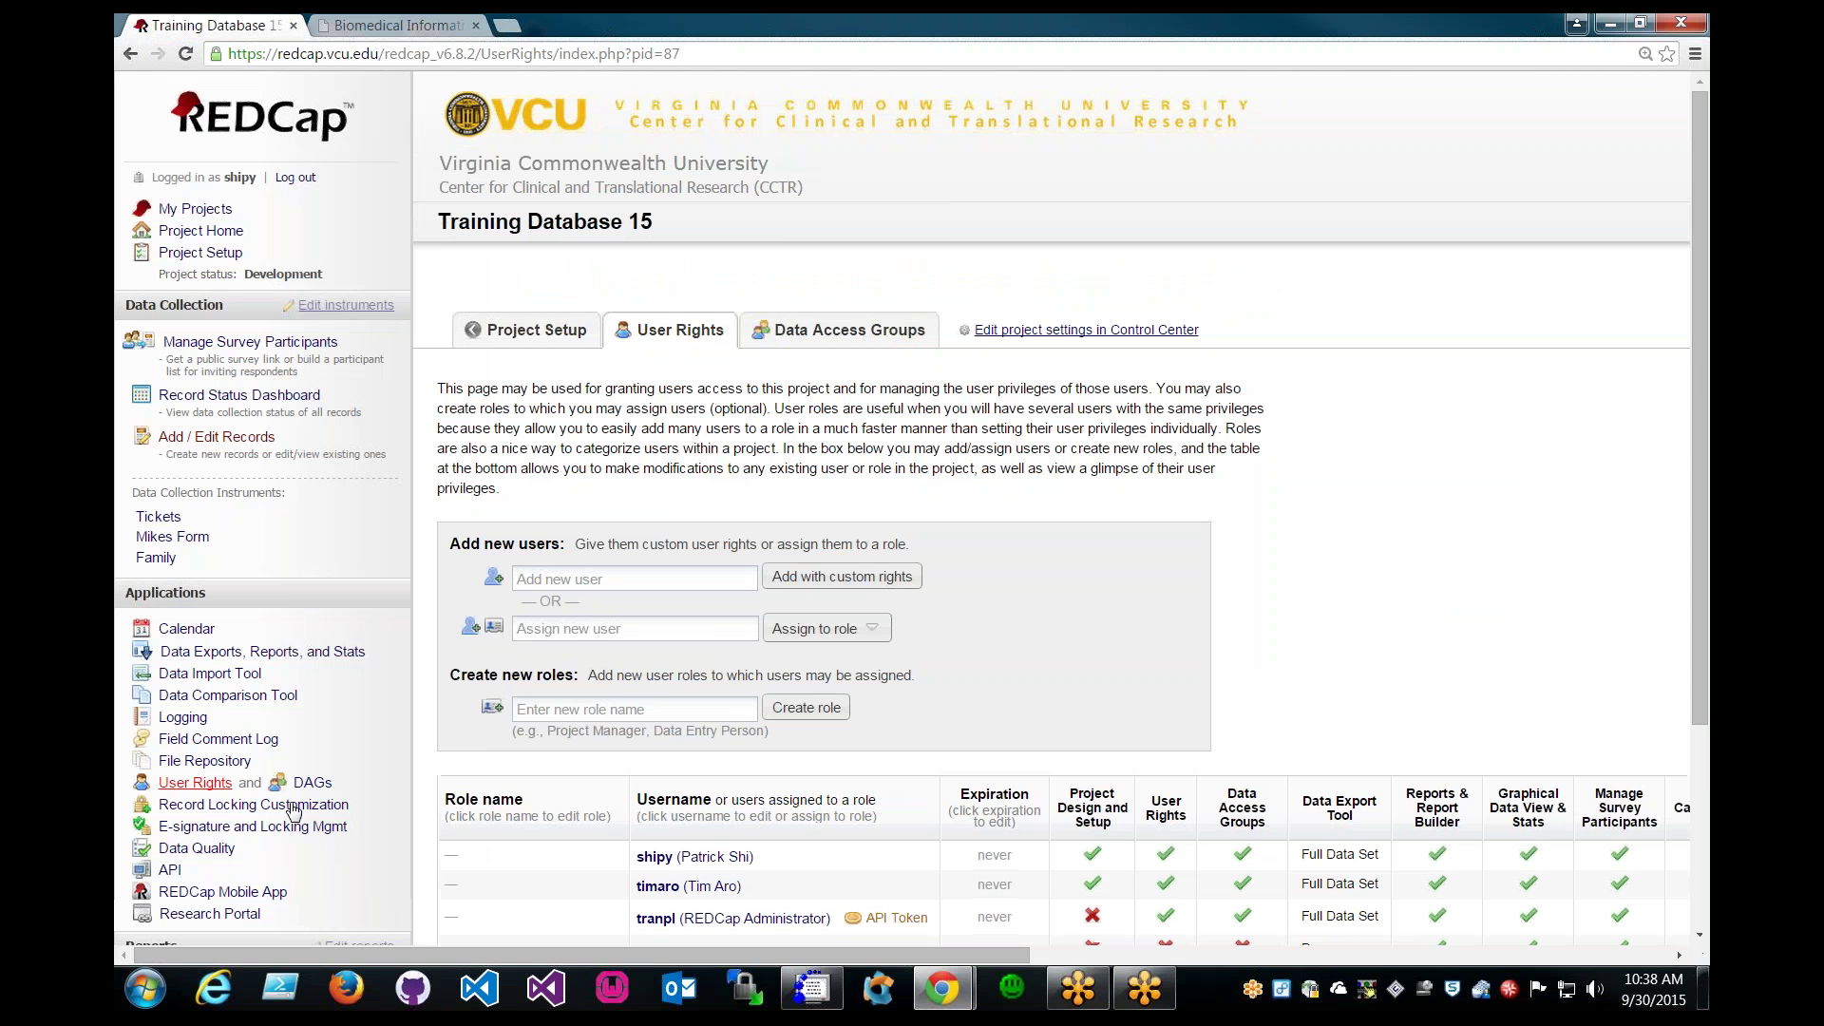
left_click(632, 582)
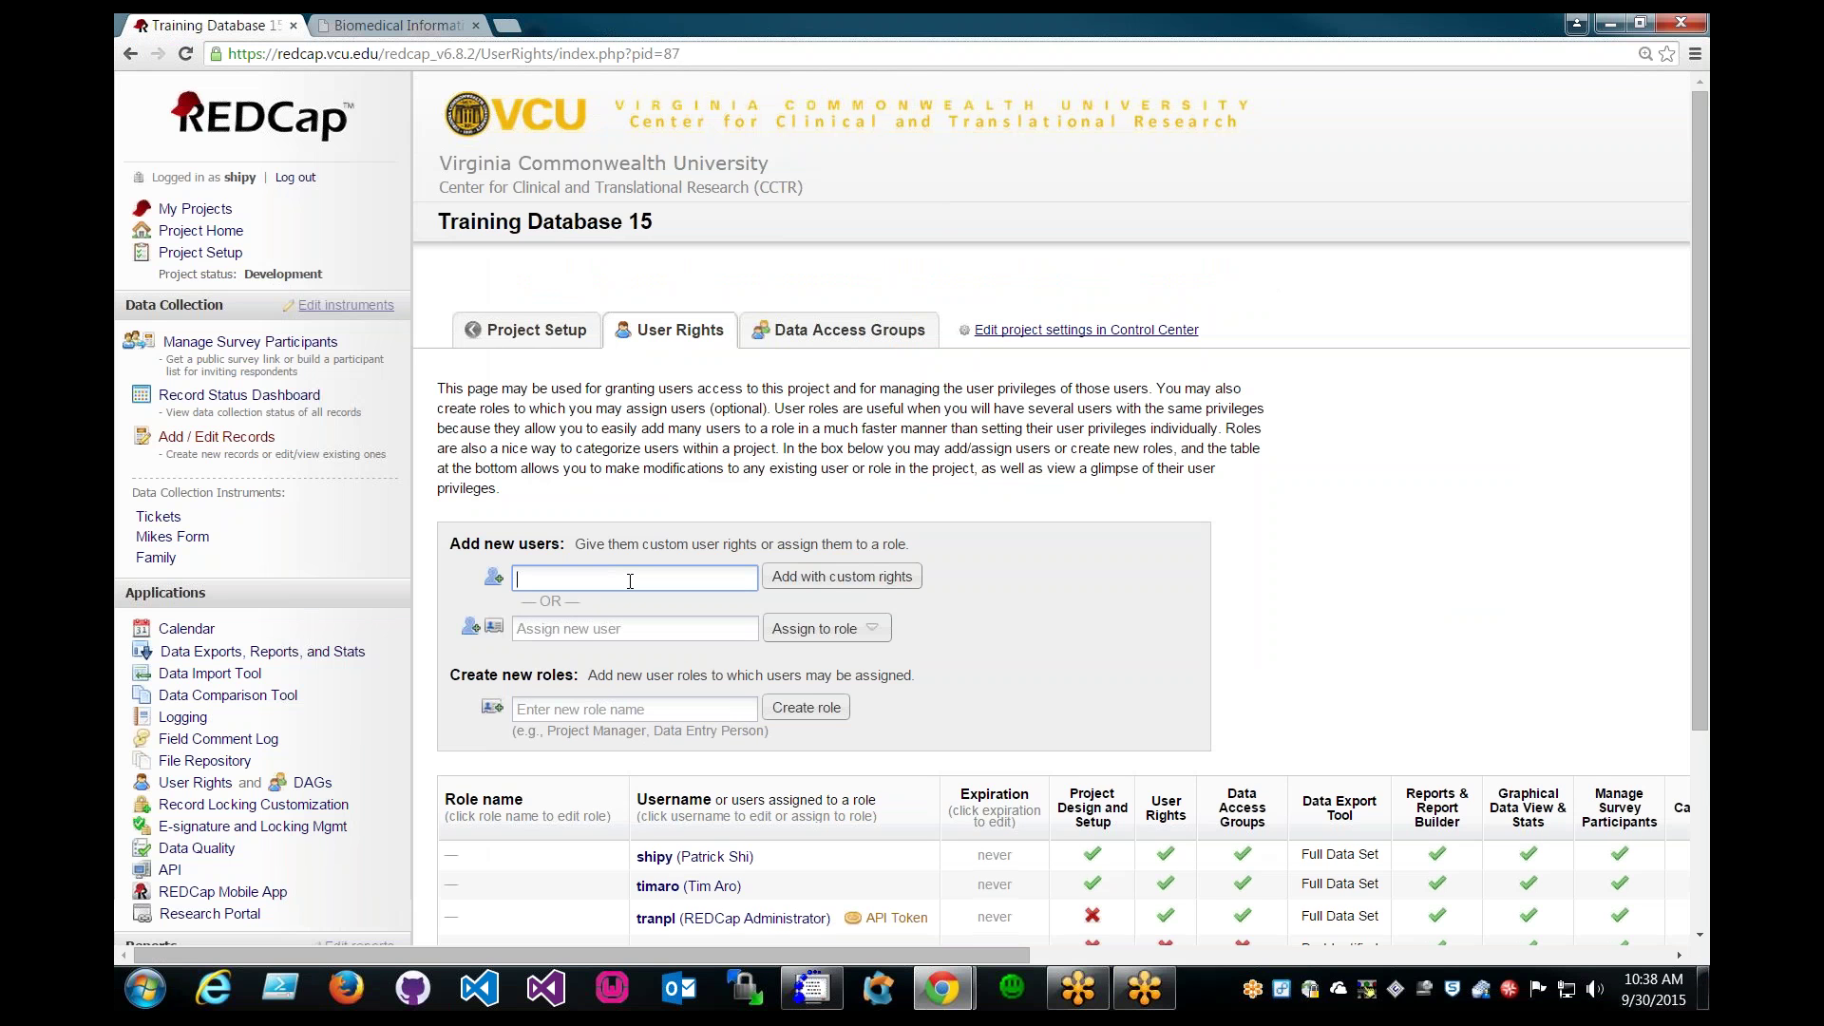
type("brunet")
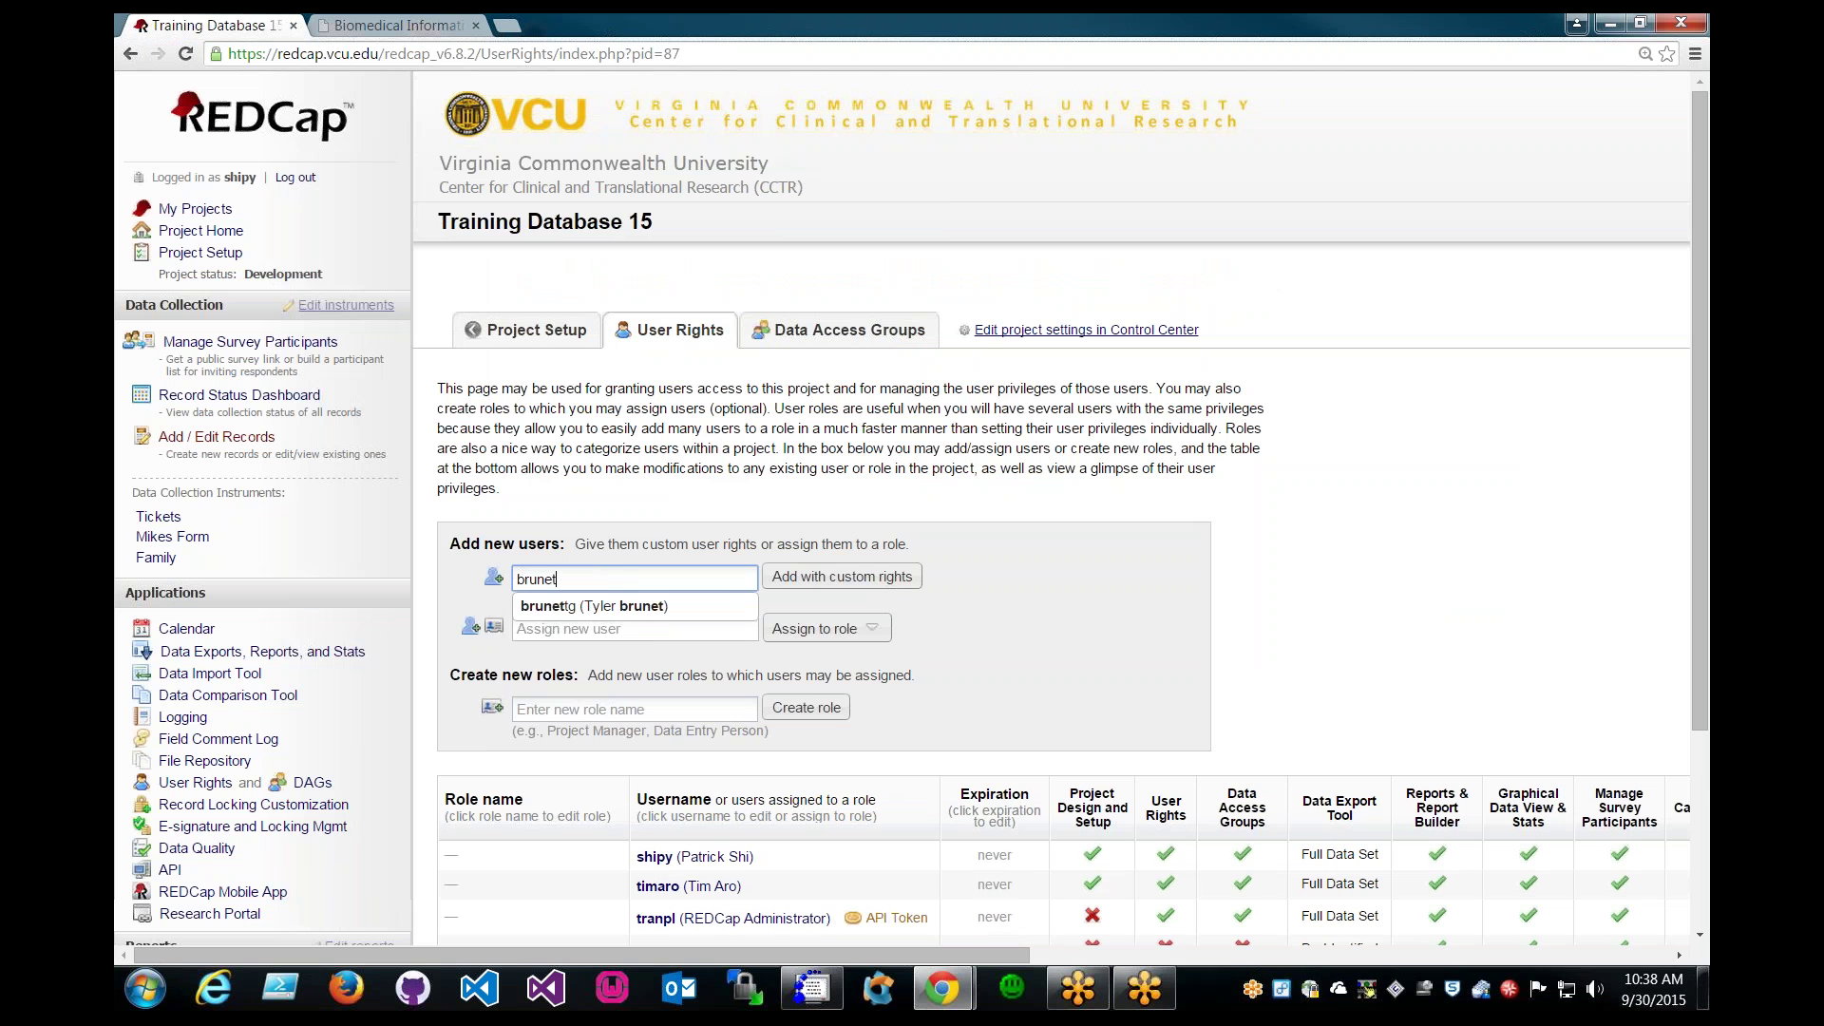
left_click(614, 605)
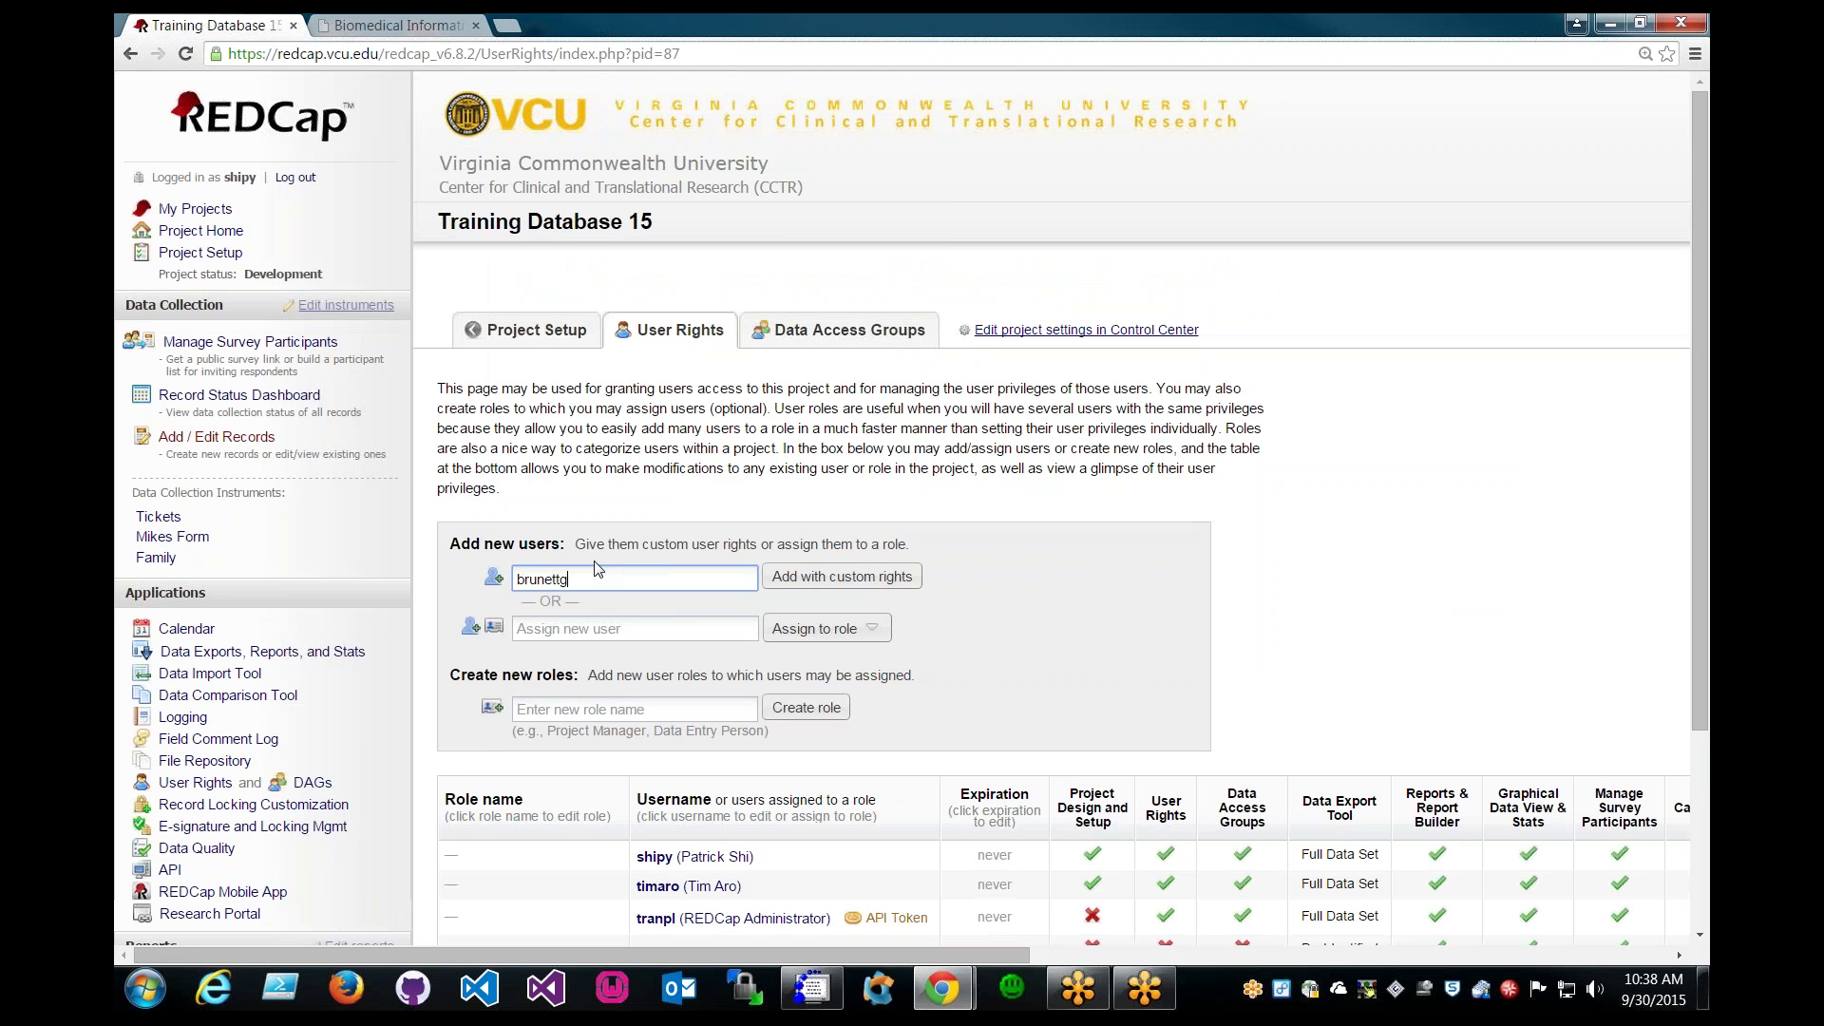
key("Return")
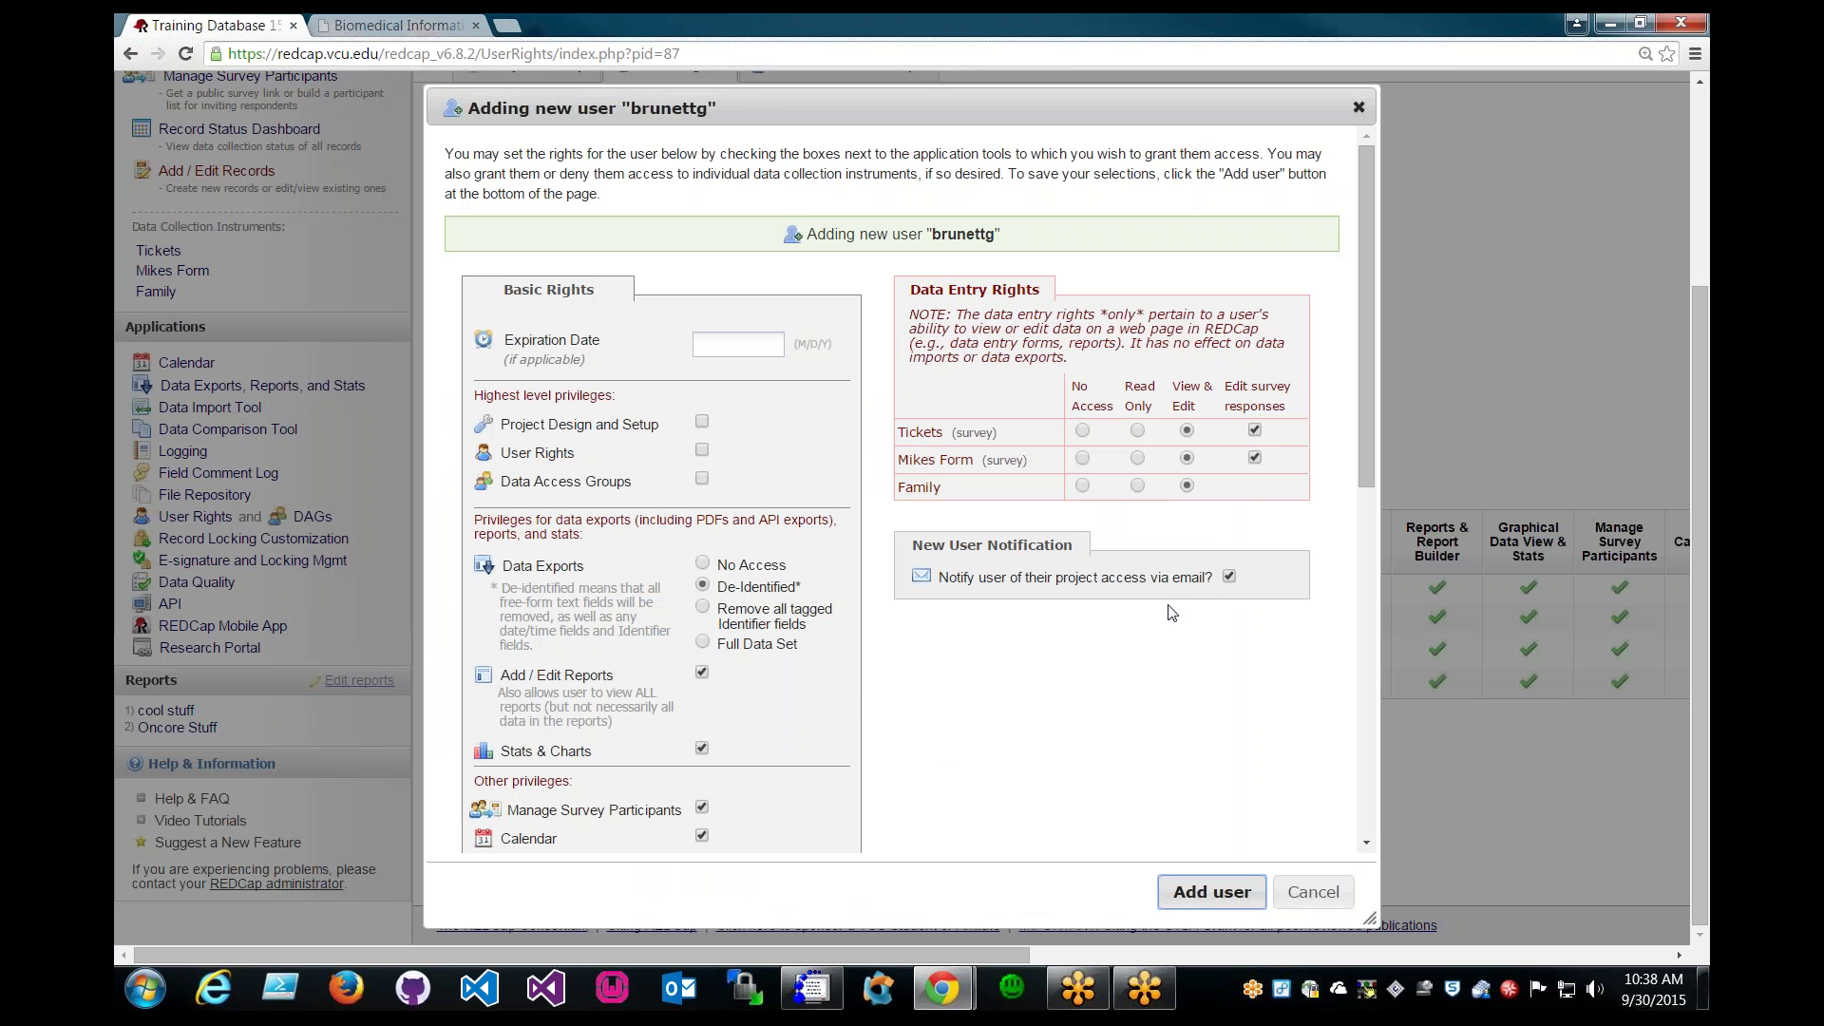
Step: Add the new user to the project without sending them a notification e-mail
left_click(1231, 575)
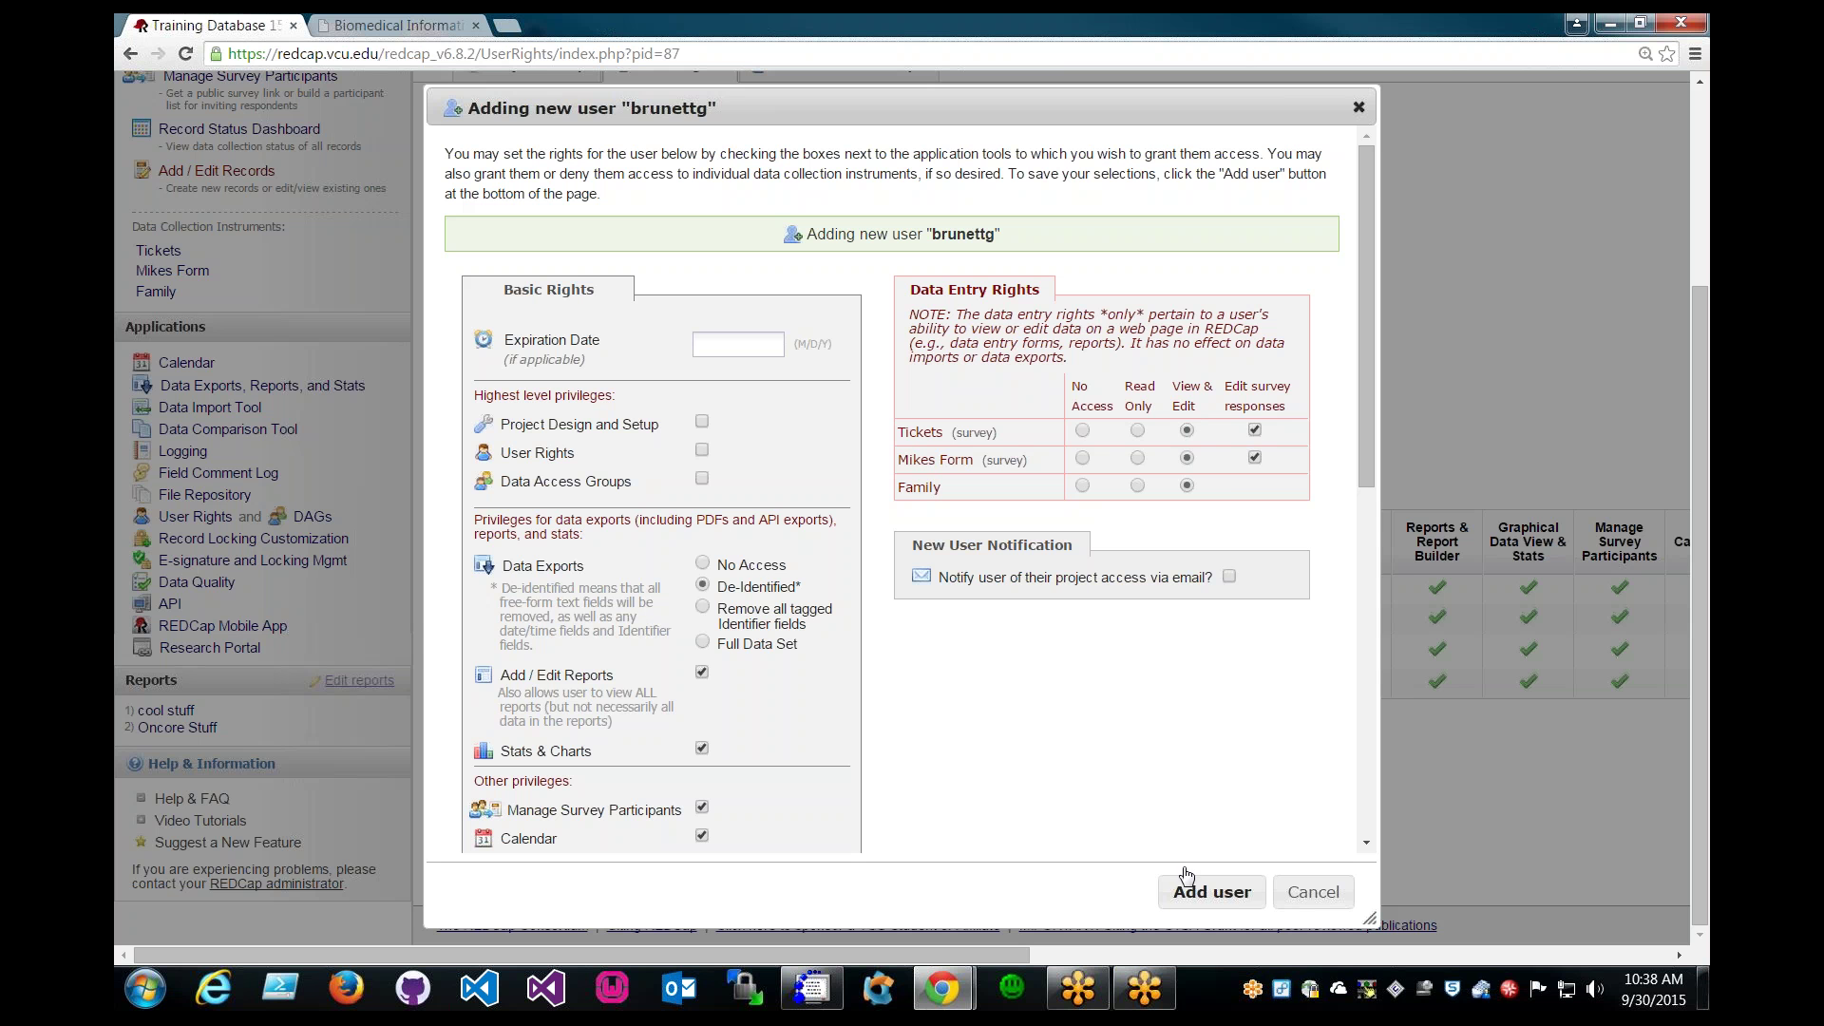
left_click(1233, 898)
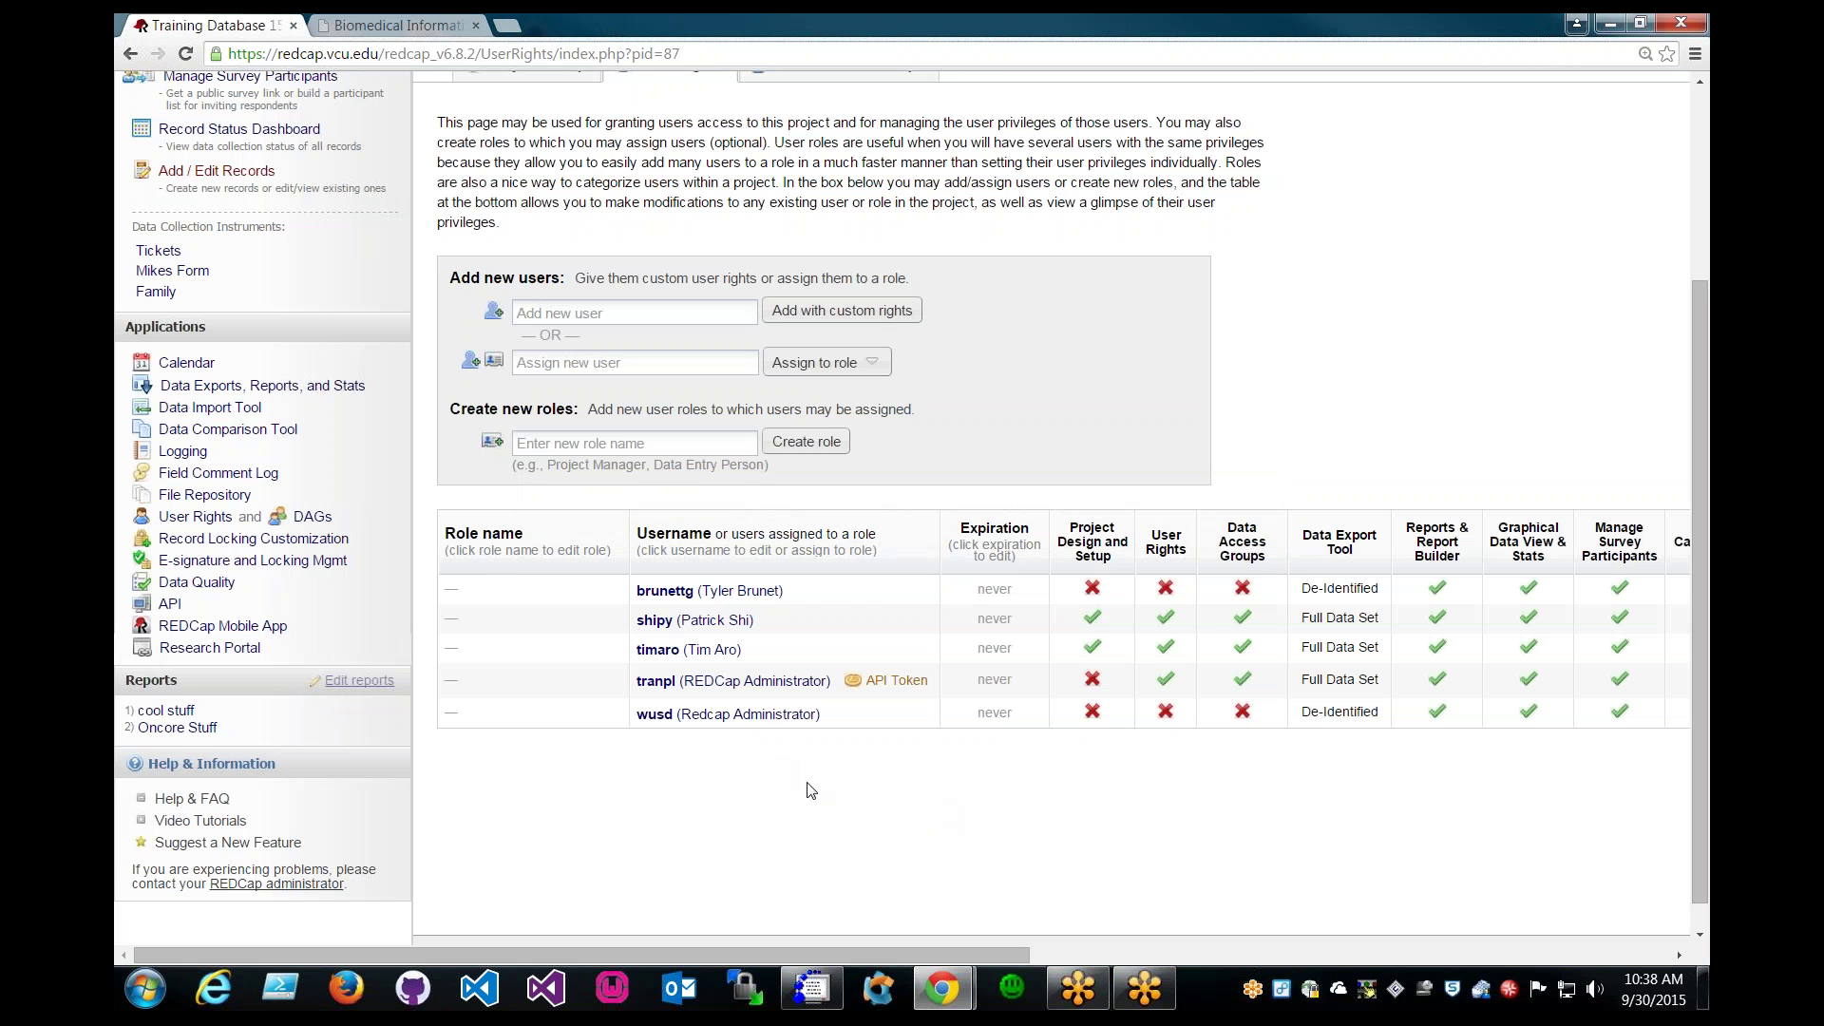
Step: Go back to Project Setup and reopen the Online Designer
scroll(807, 788, "up", 1)
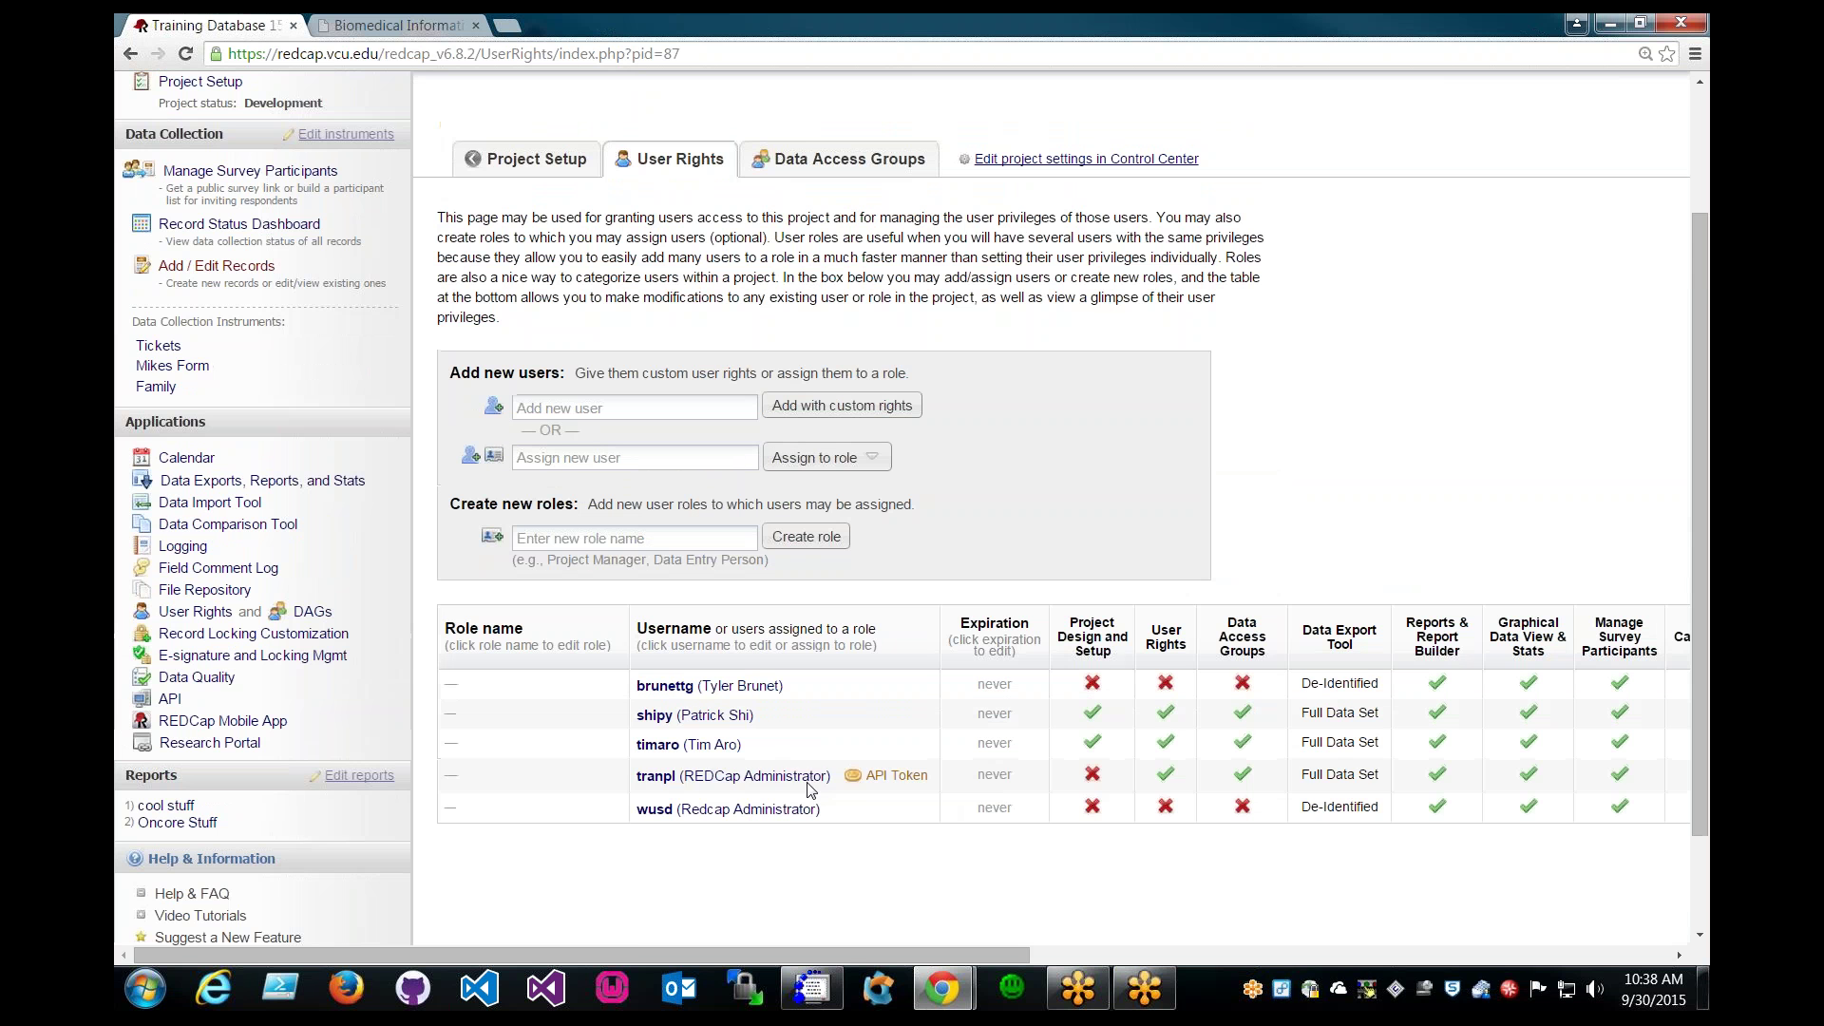
left_click(532, 159)
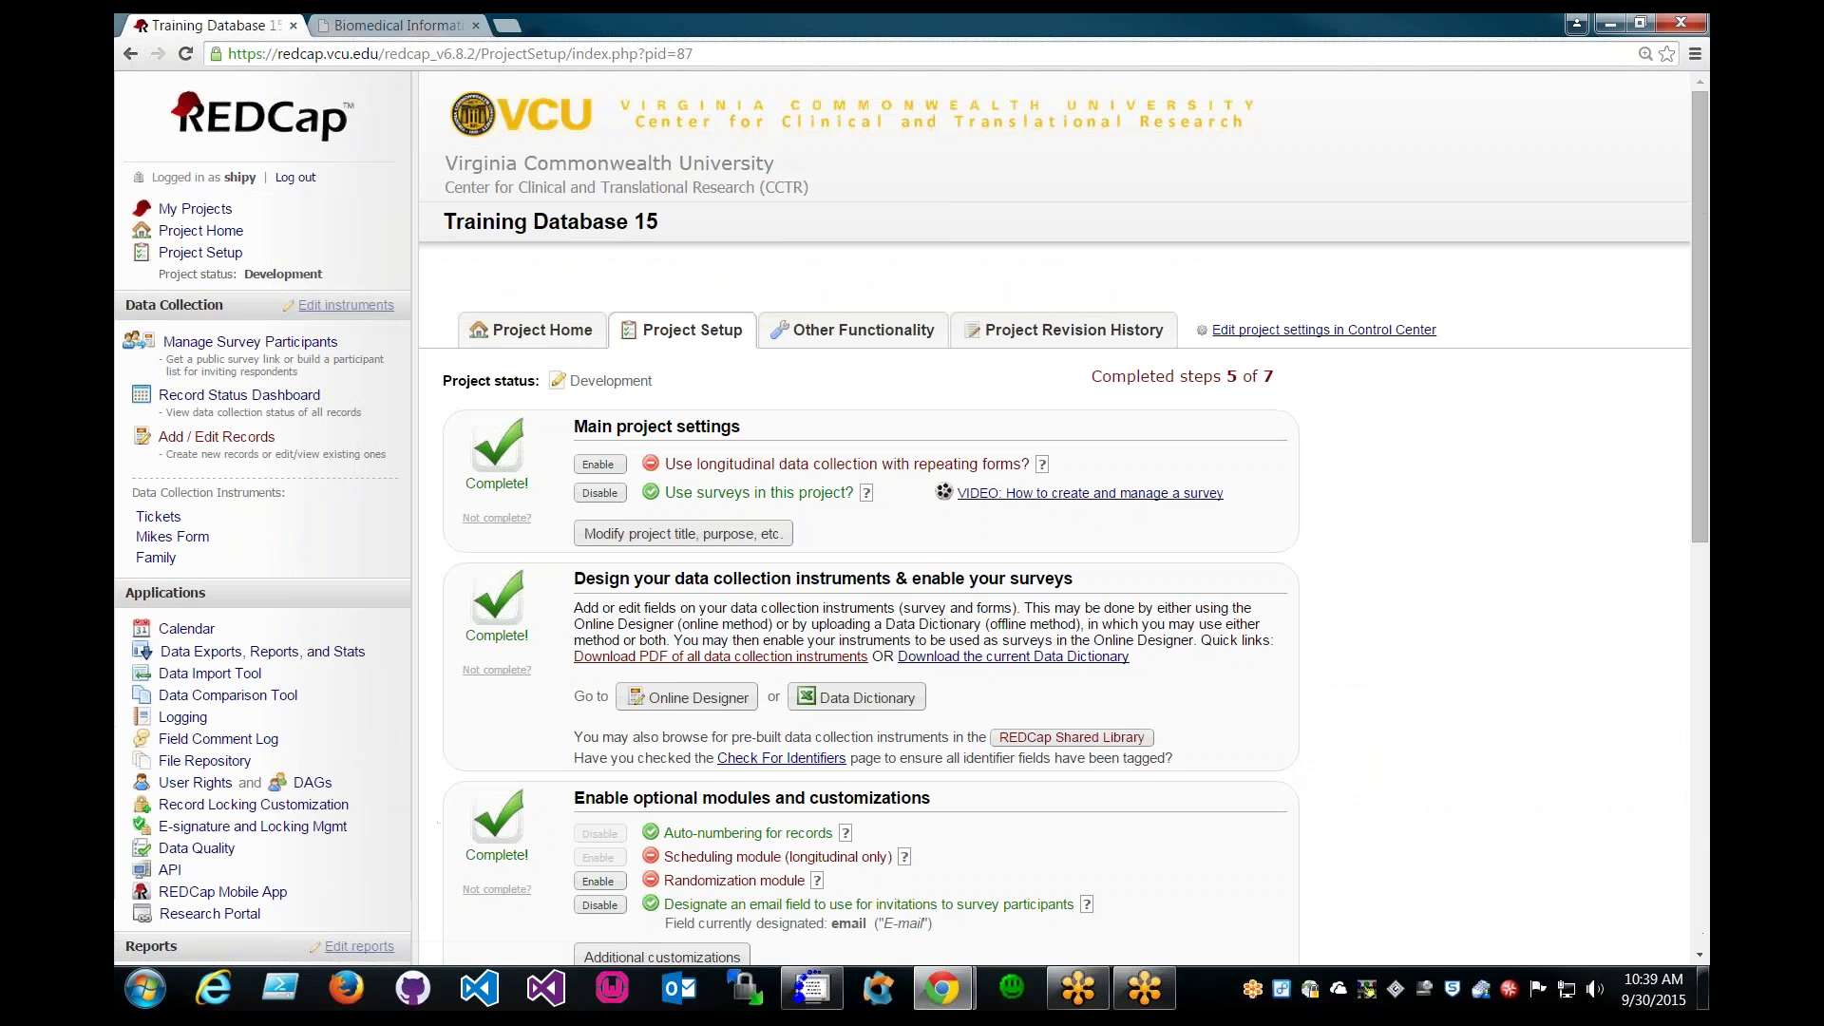
left_click(722, 699)
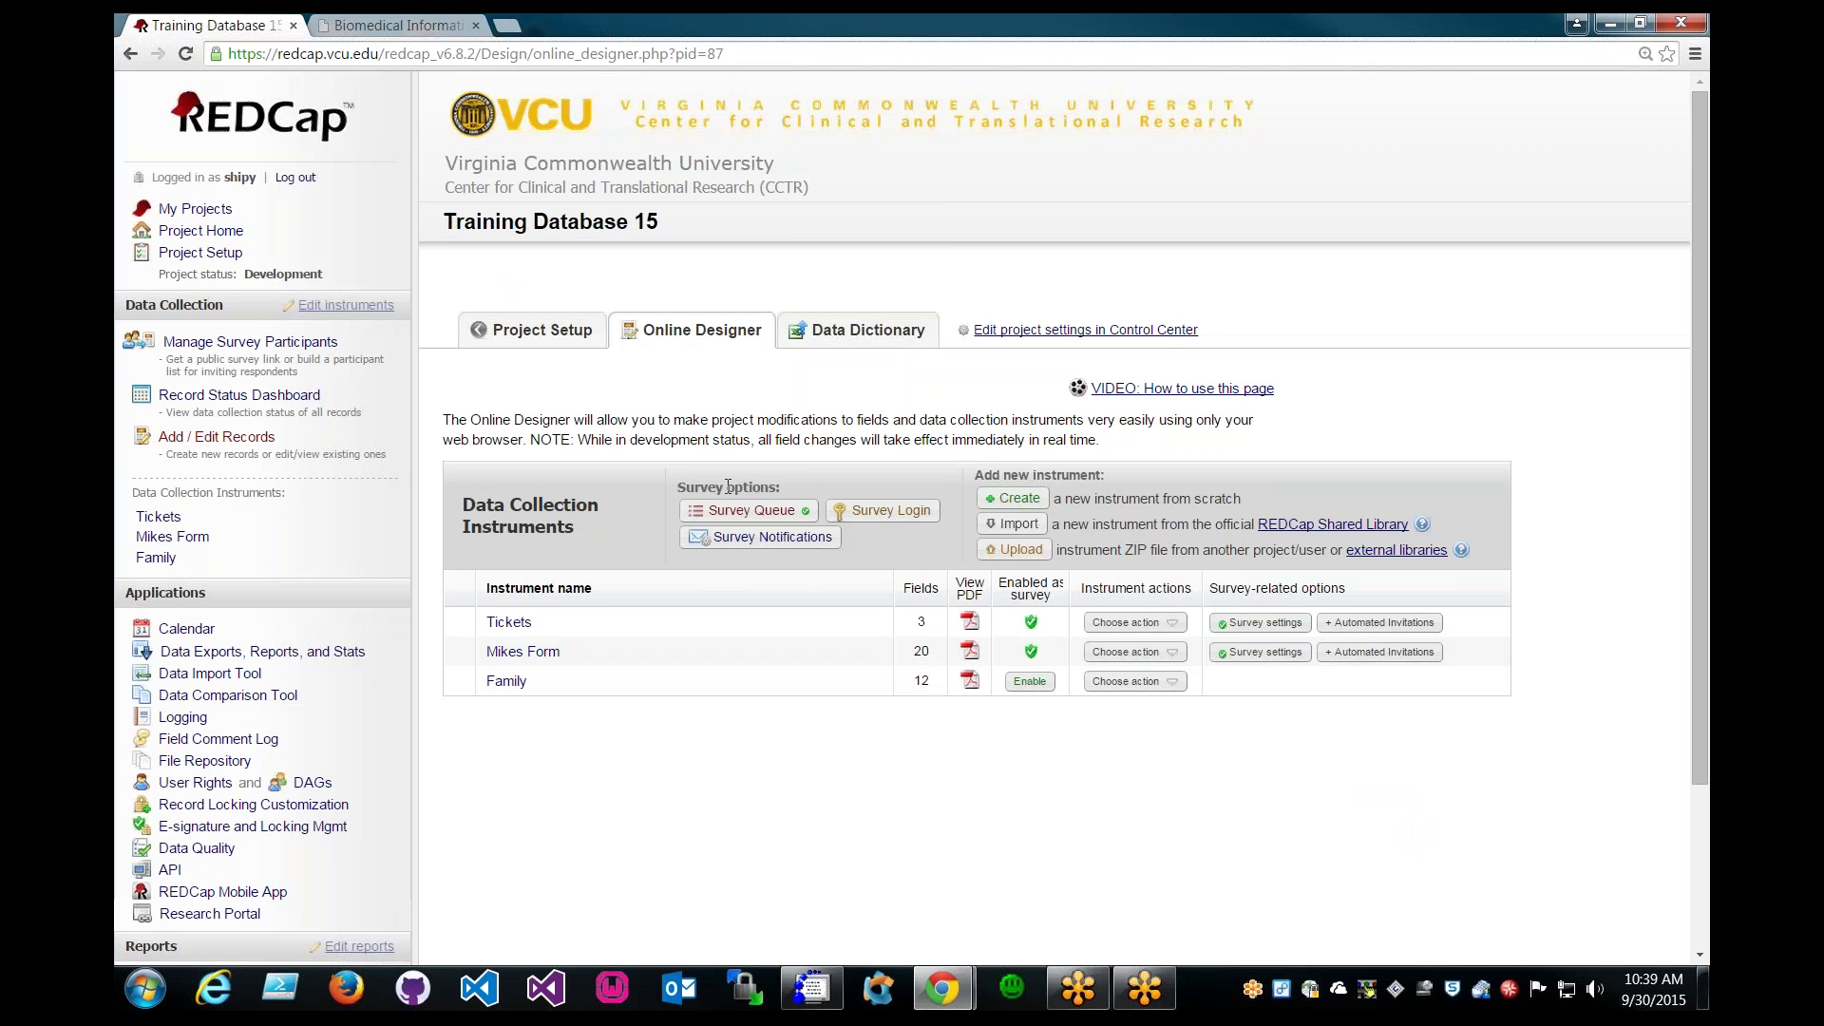
Step: Leave the new user unselected and send Tickets response notifications to your own primary e-mail
left_click(772, 538)
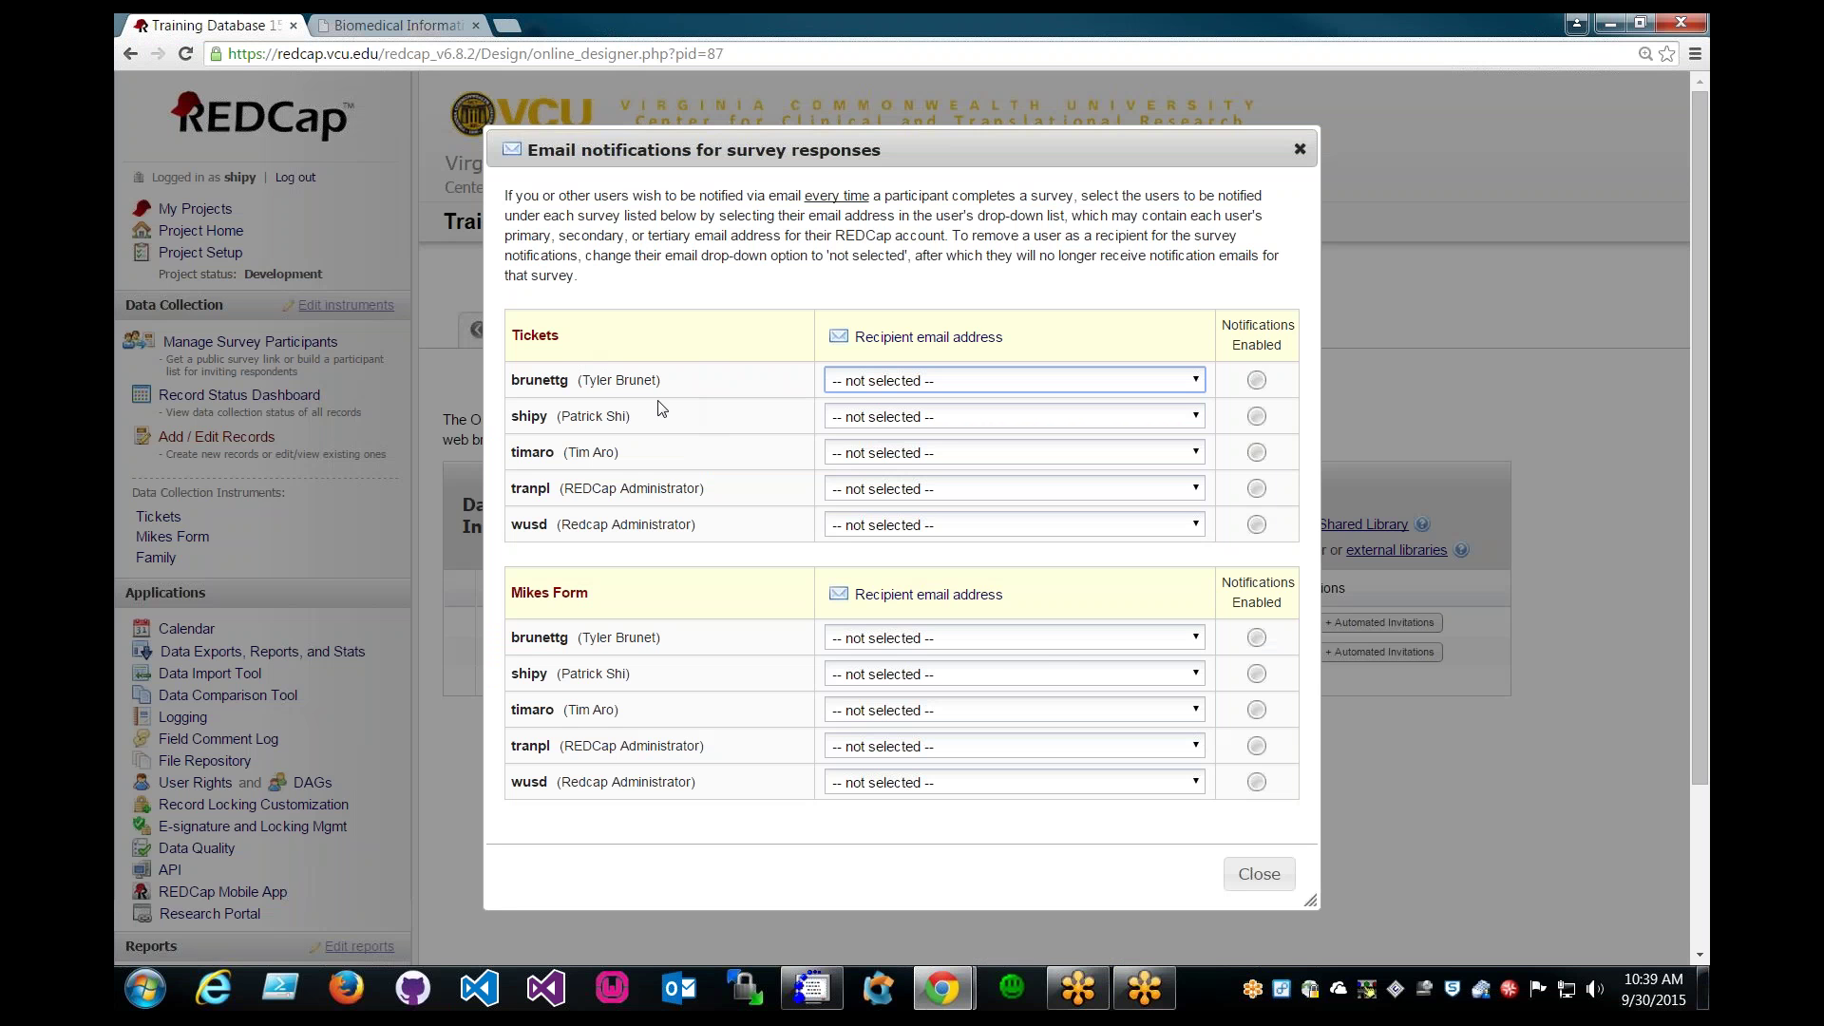
left_click(908, 381)
left_click(909, 381)
left_click(904, 391)
left_click(903, 389)
left_click(782, 415)
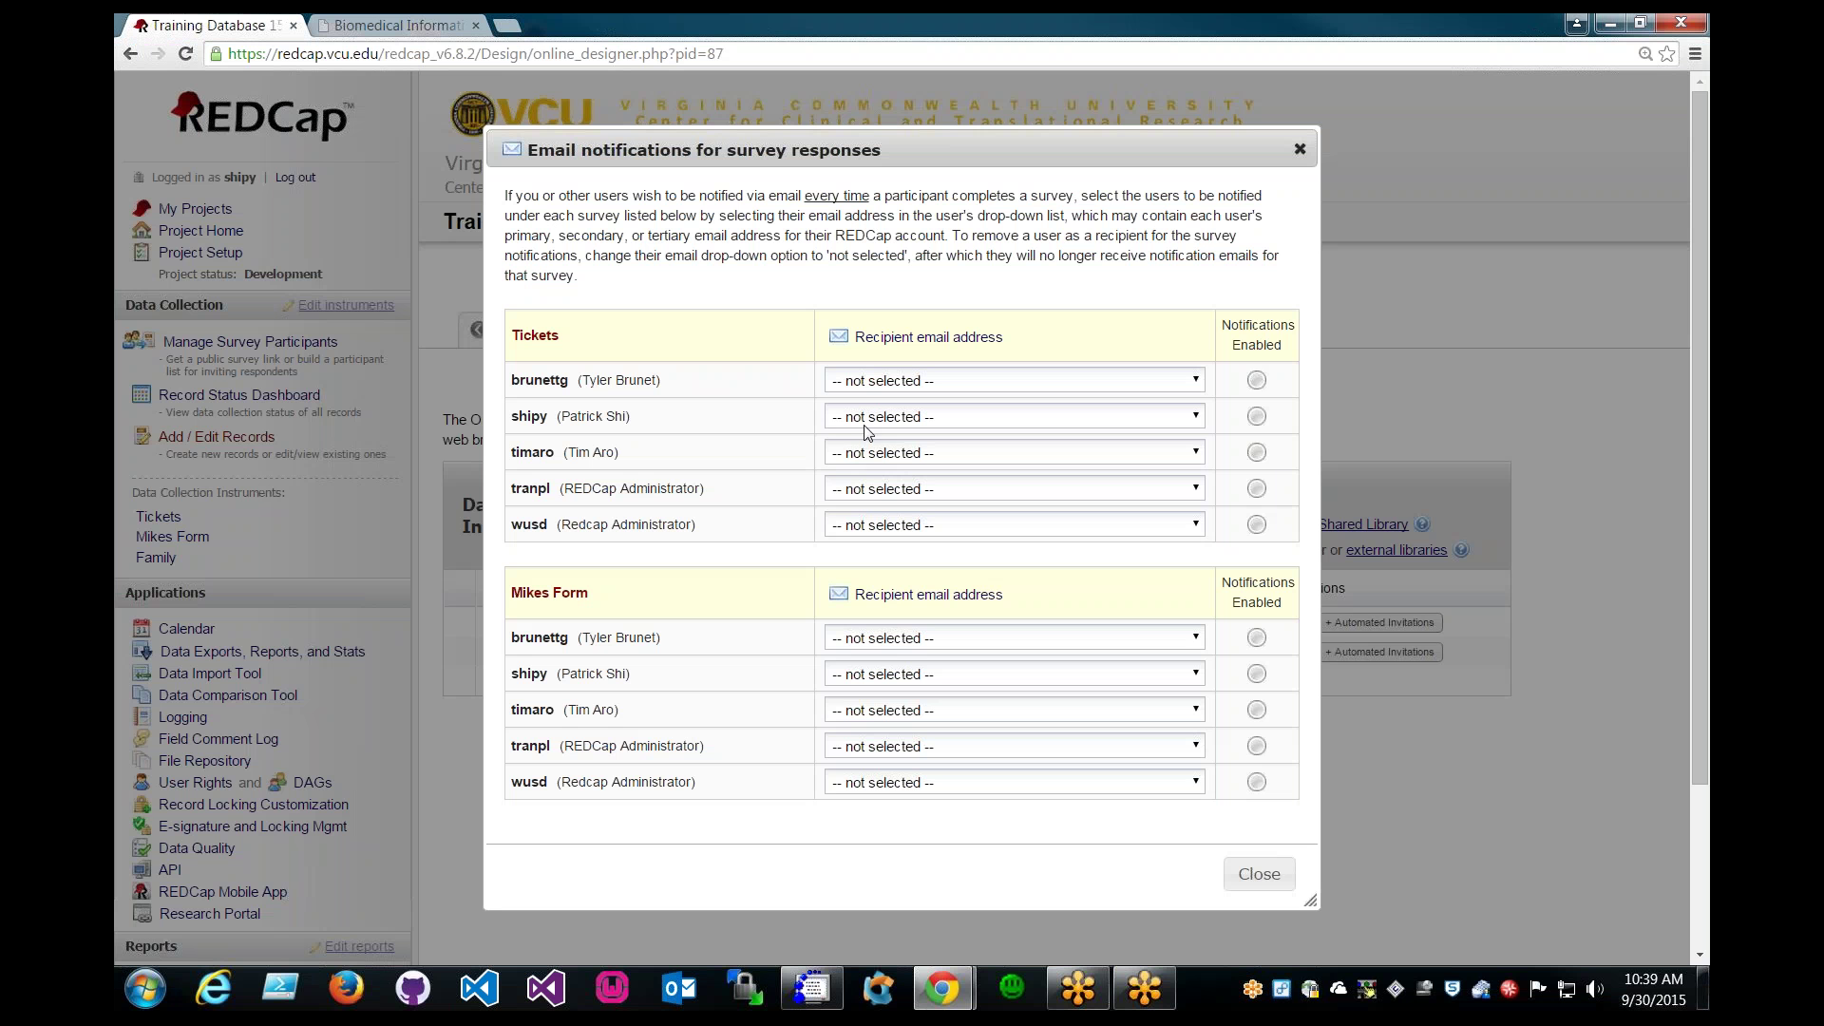
left_click(874, 423)
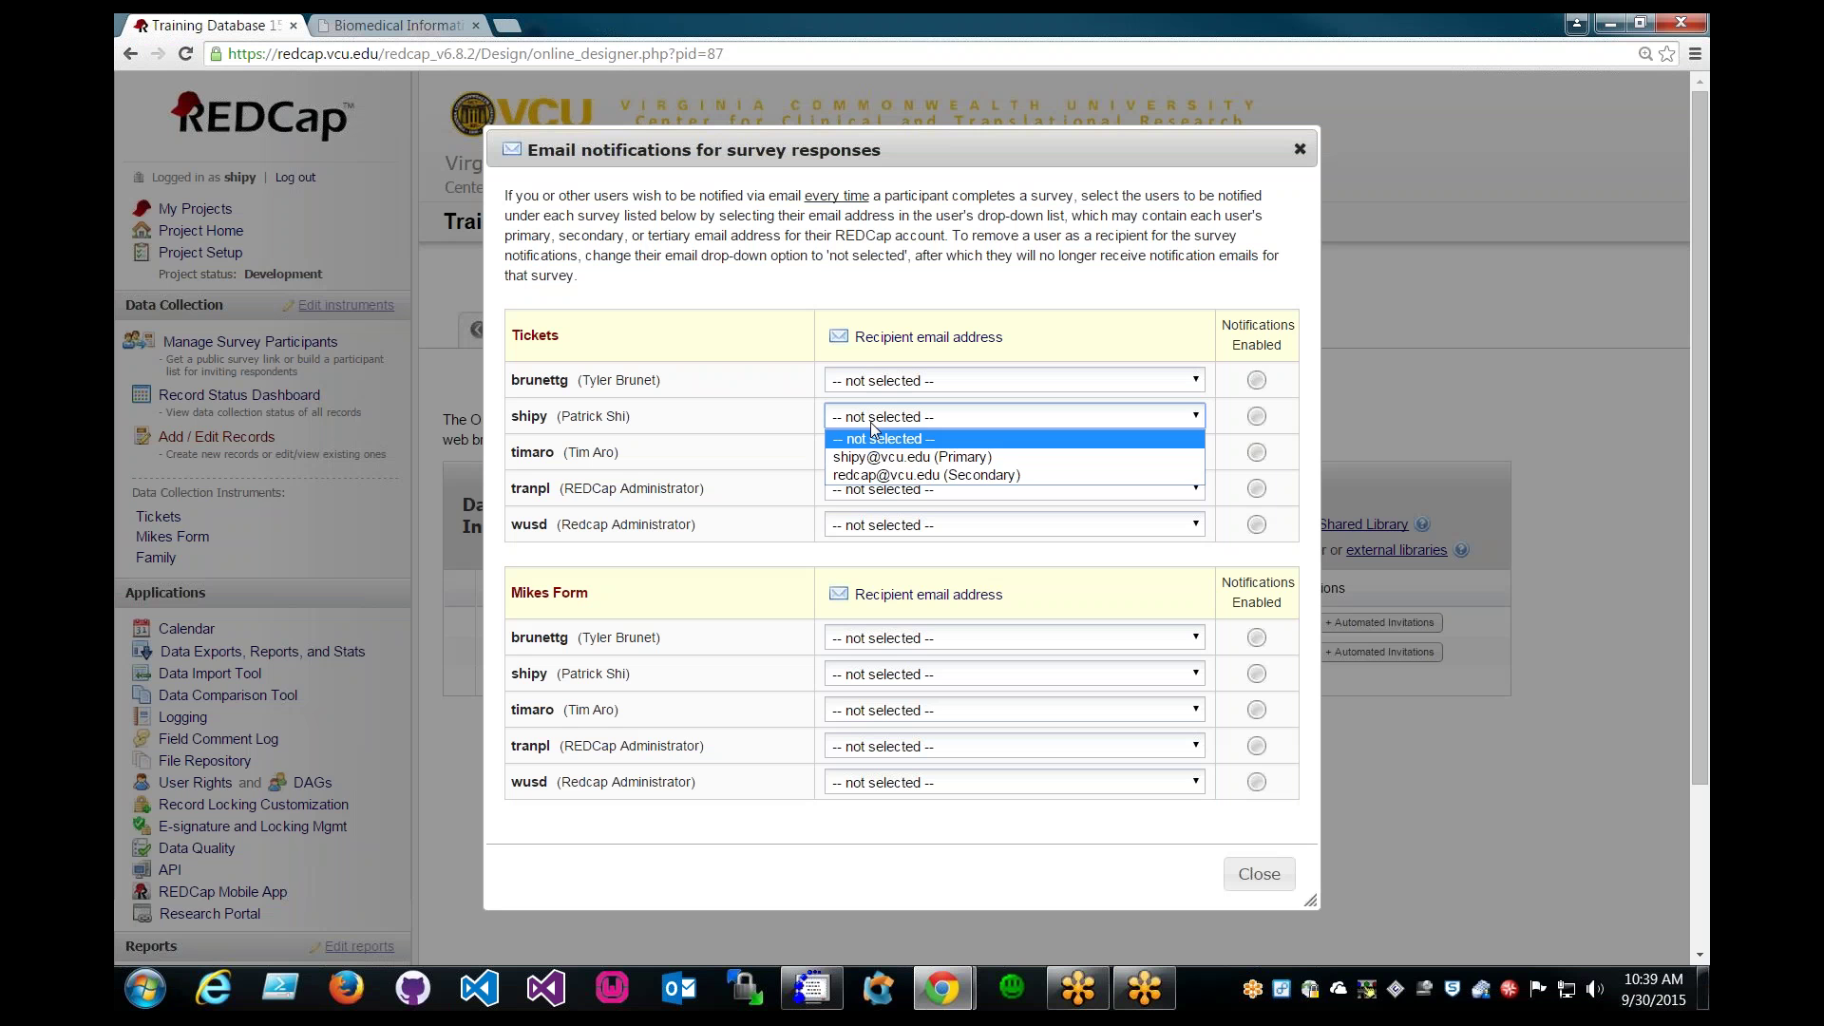
left_click(943, 458)
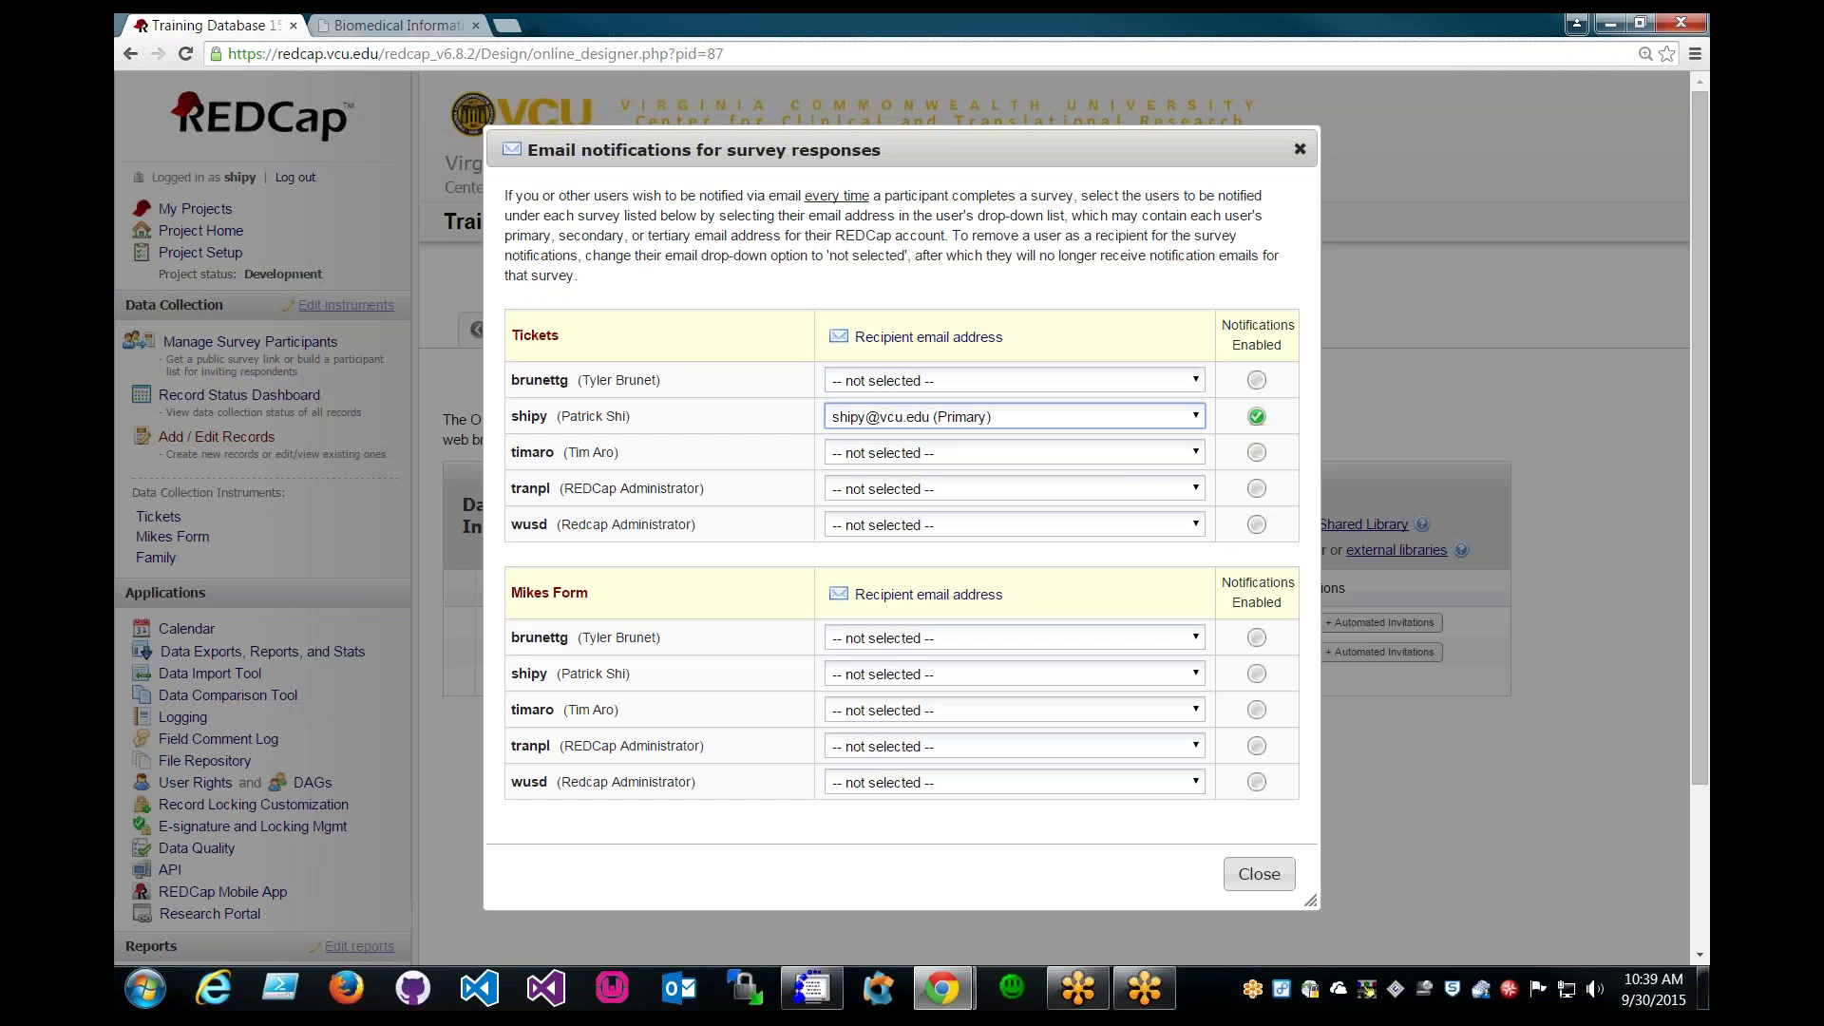
left_click(1247, 872)
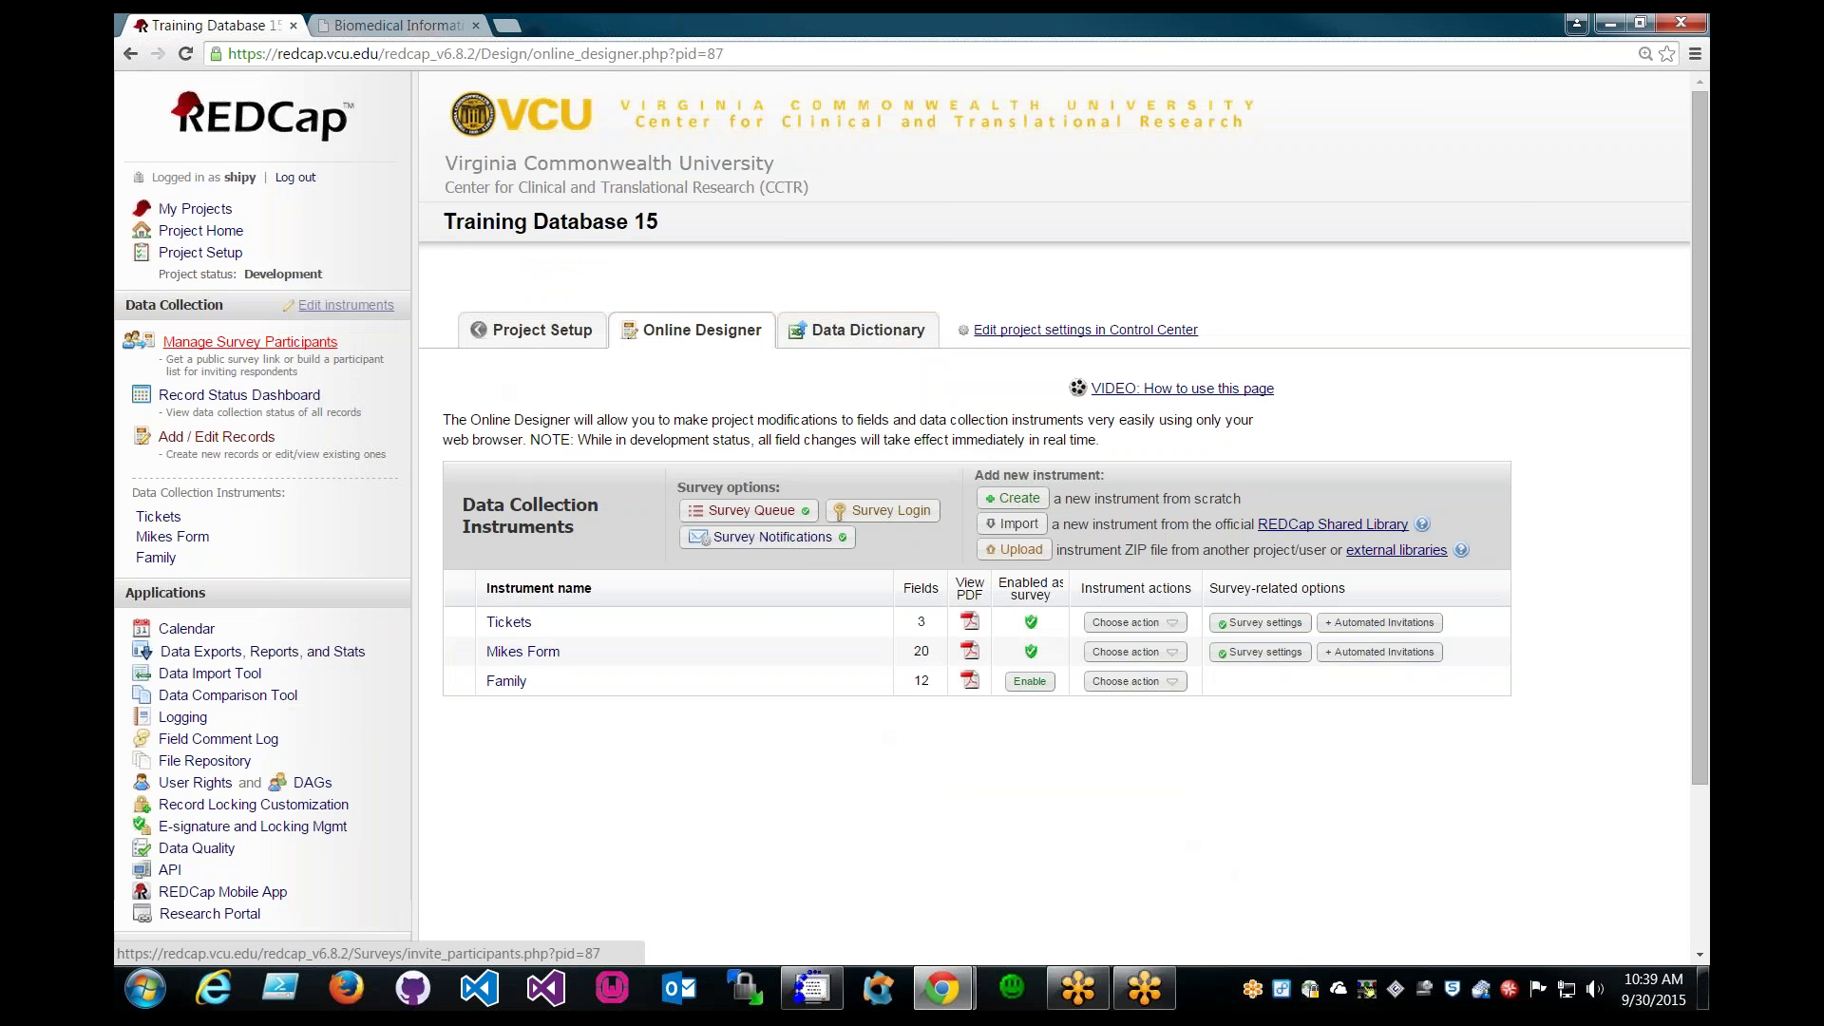
Step: Submit a test public Tickets survey response answering One ticket and No baseball game
left_click(302, 344)
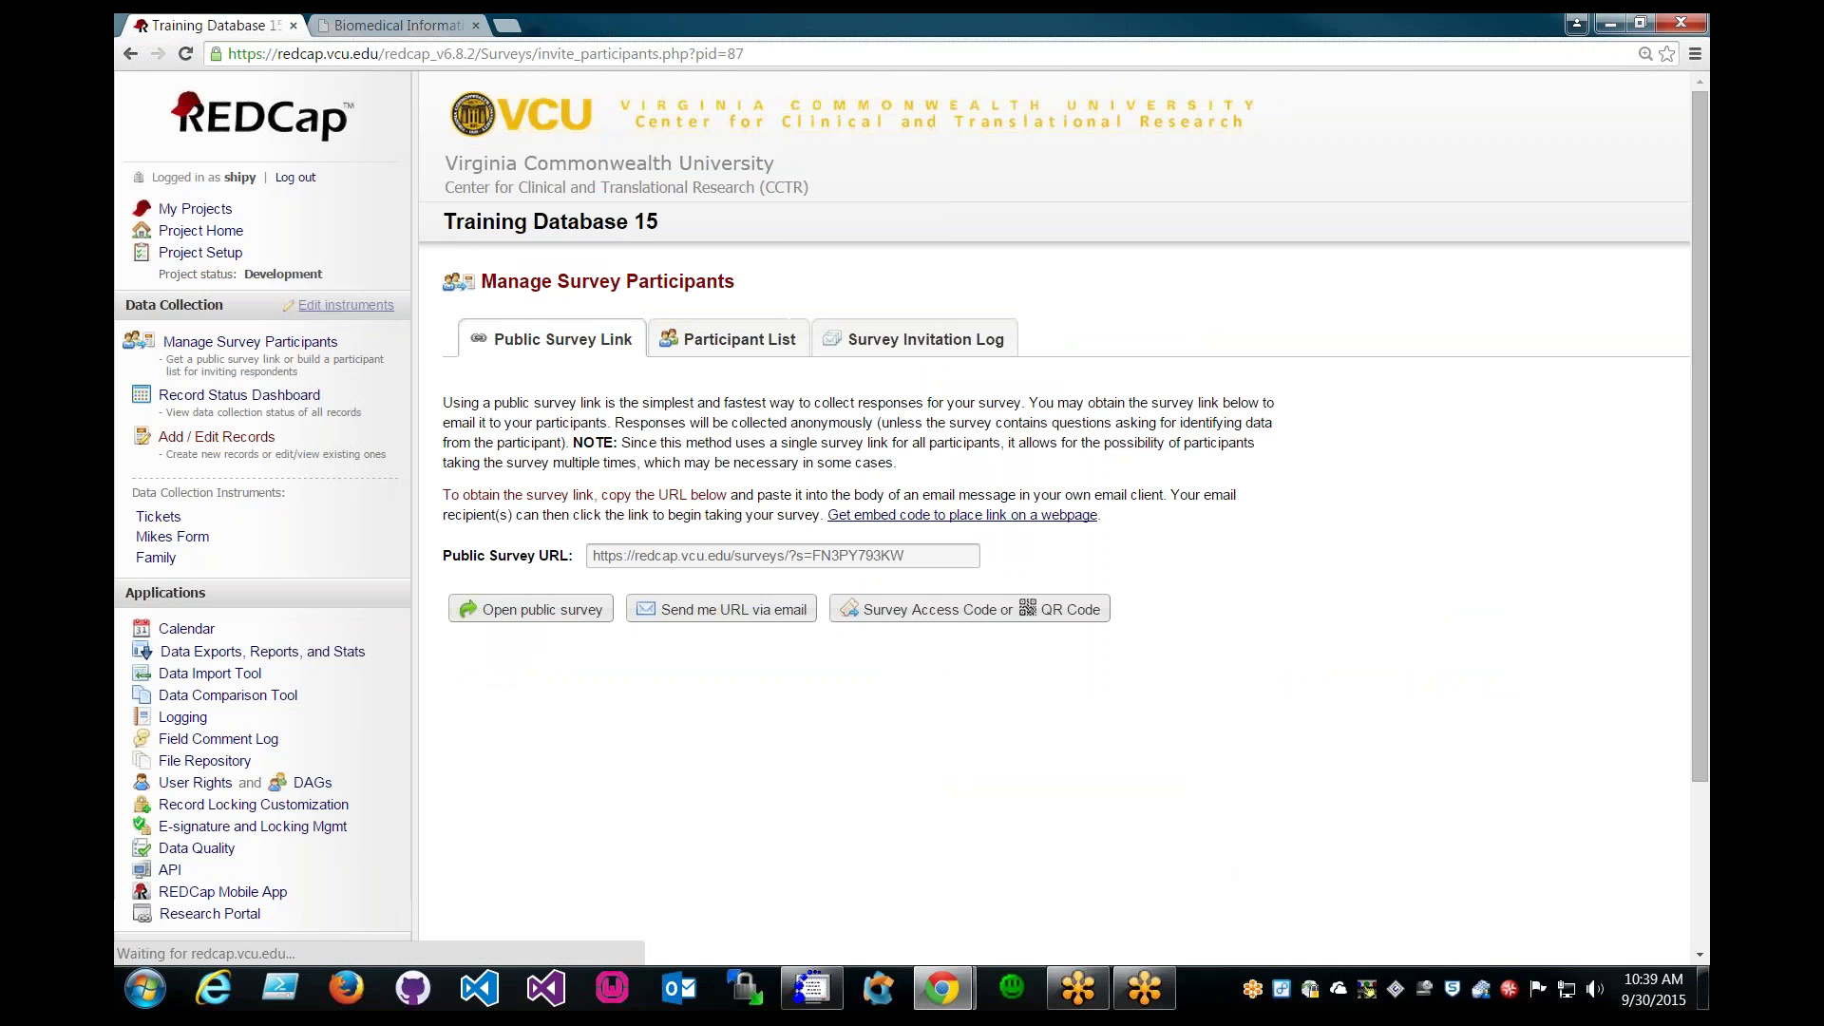
left_click(492, 622)
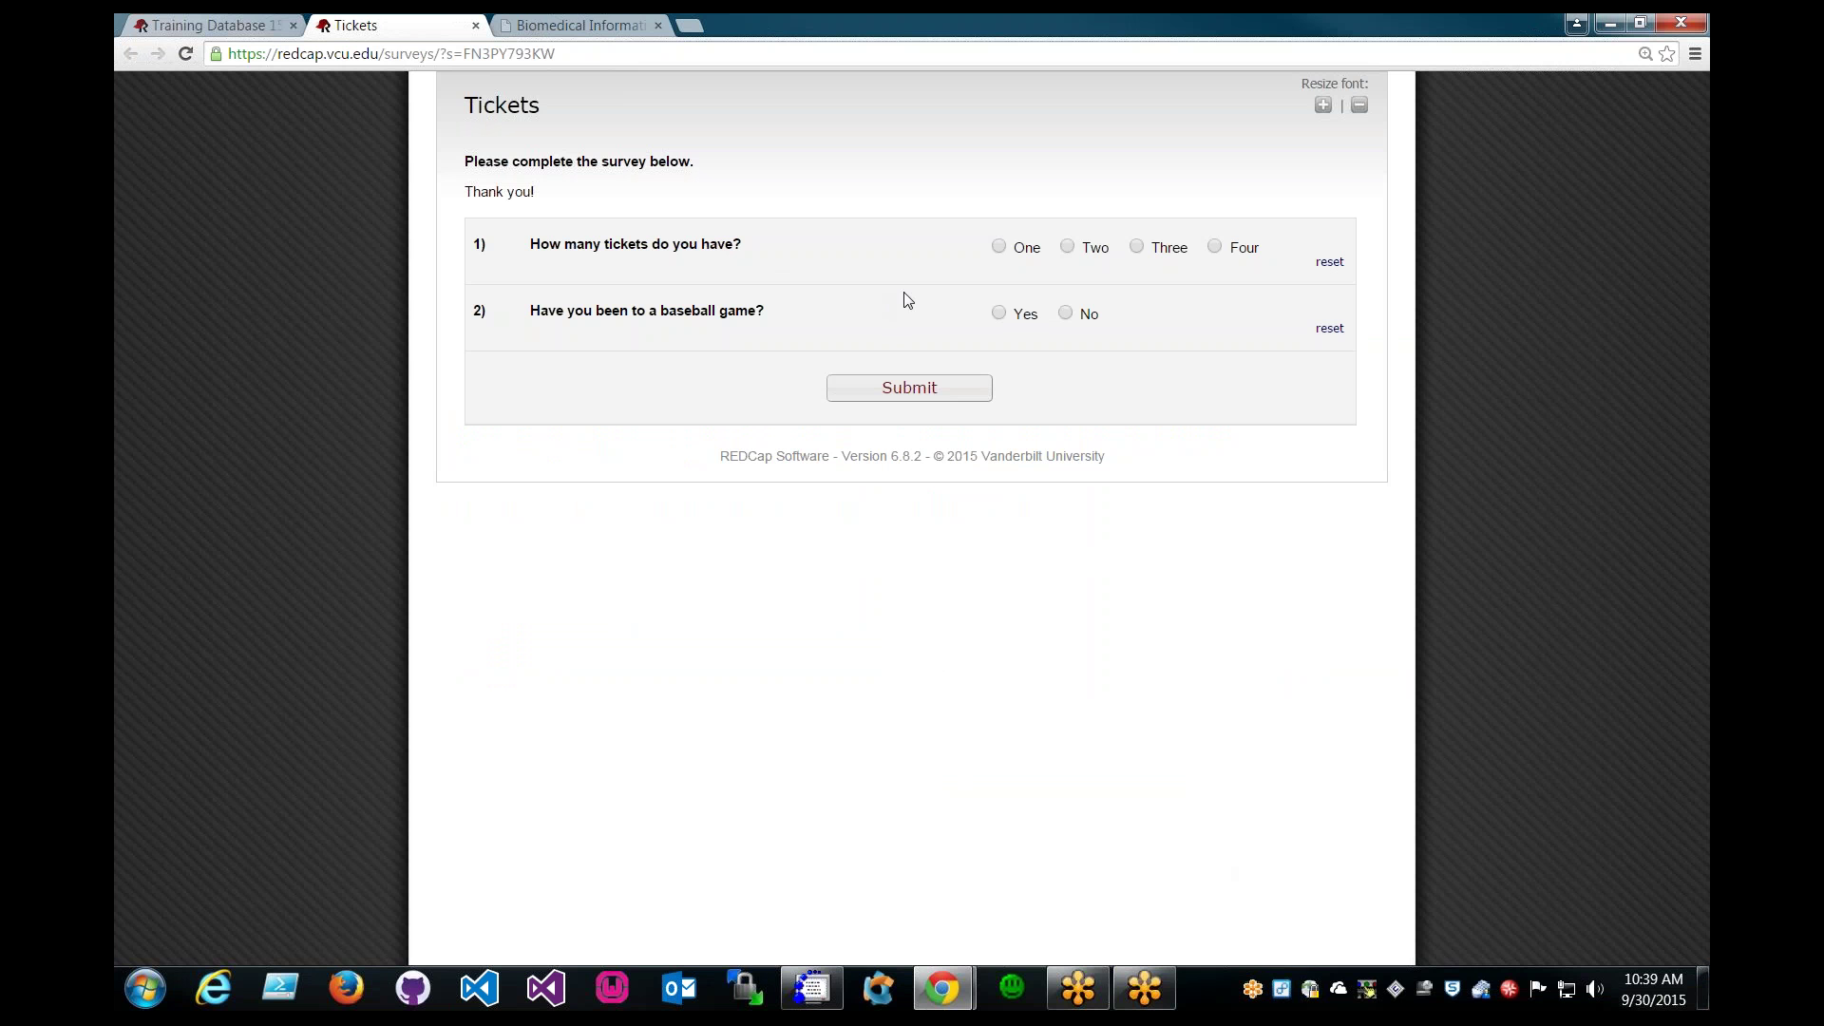
left_click(999, 247)
left_click(1064, 313)
left_click(951, 389)
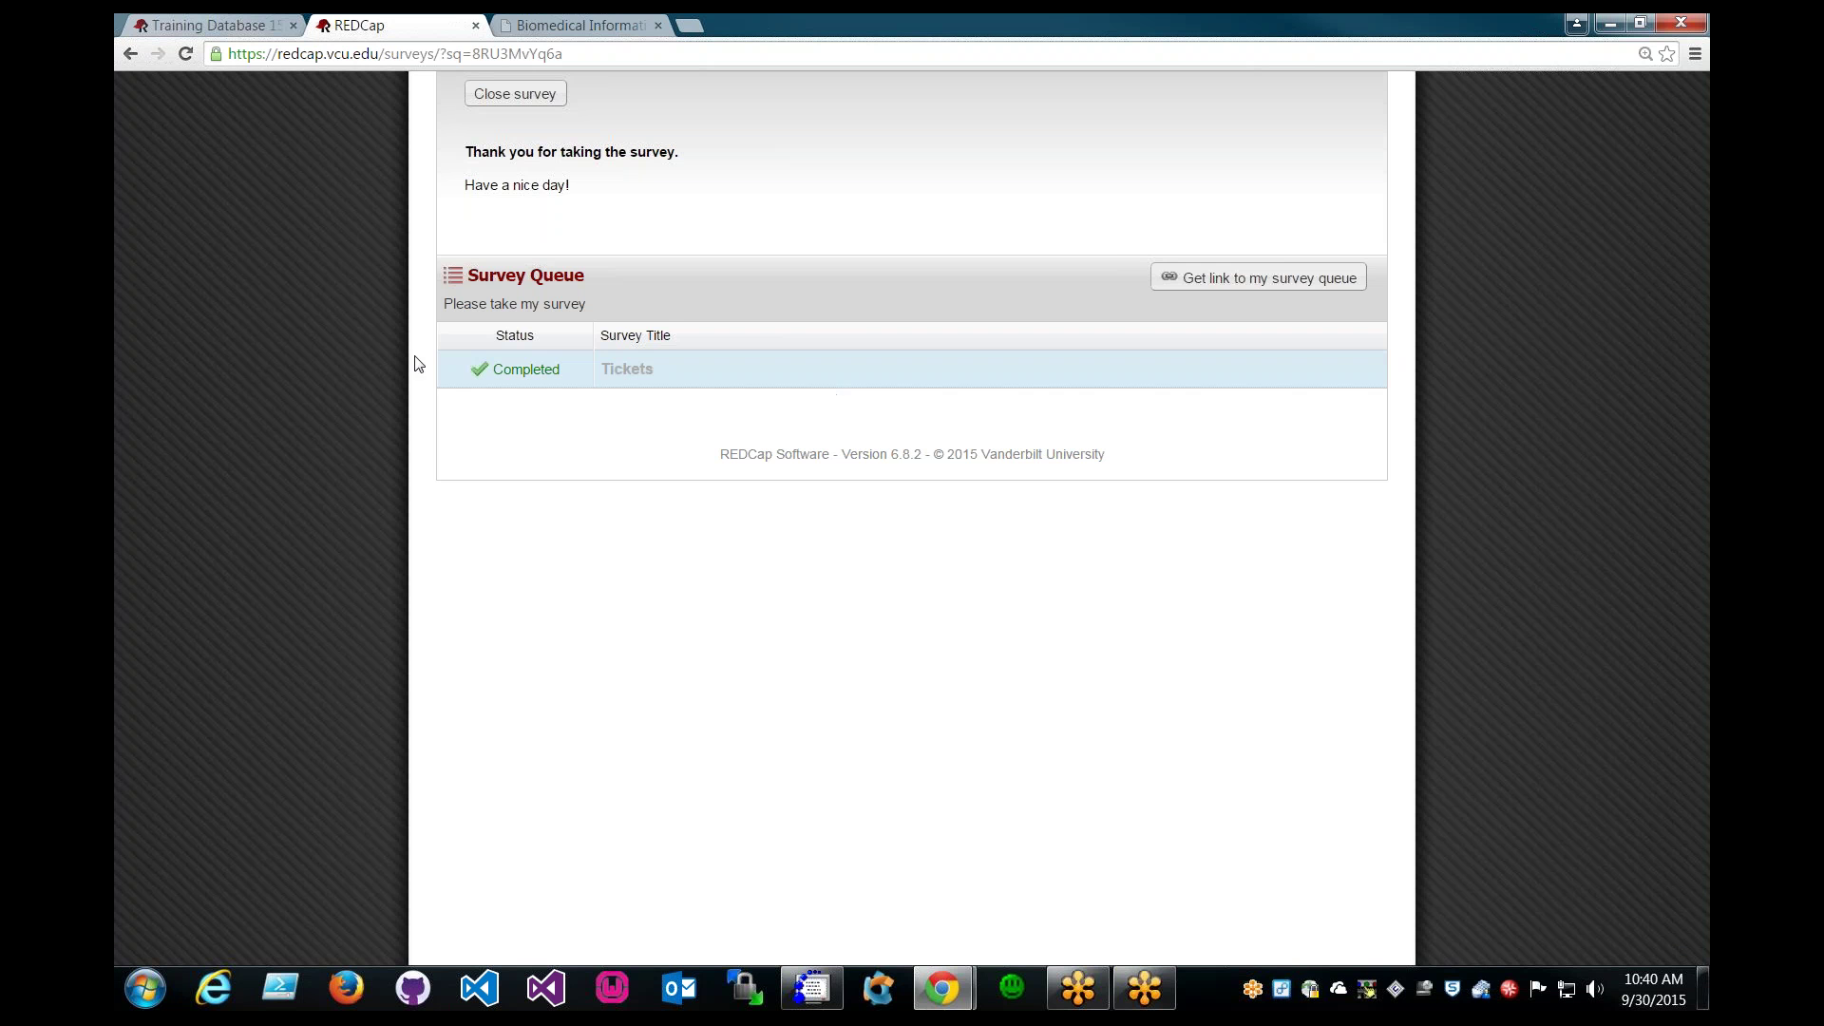
Step: Return to the Training Database 15 browser tab
left_click(201, 32)
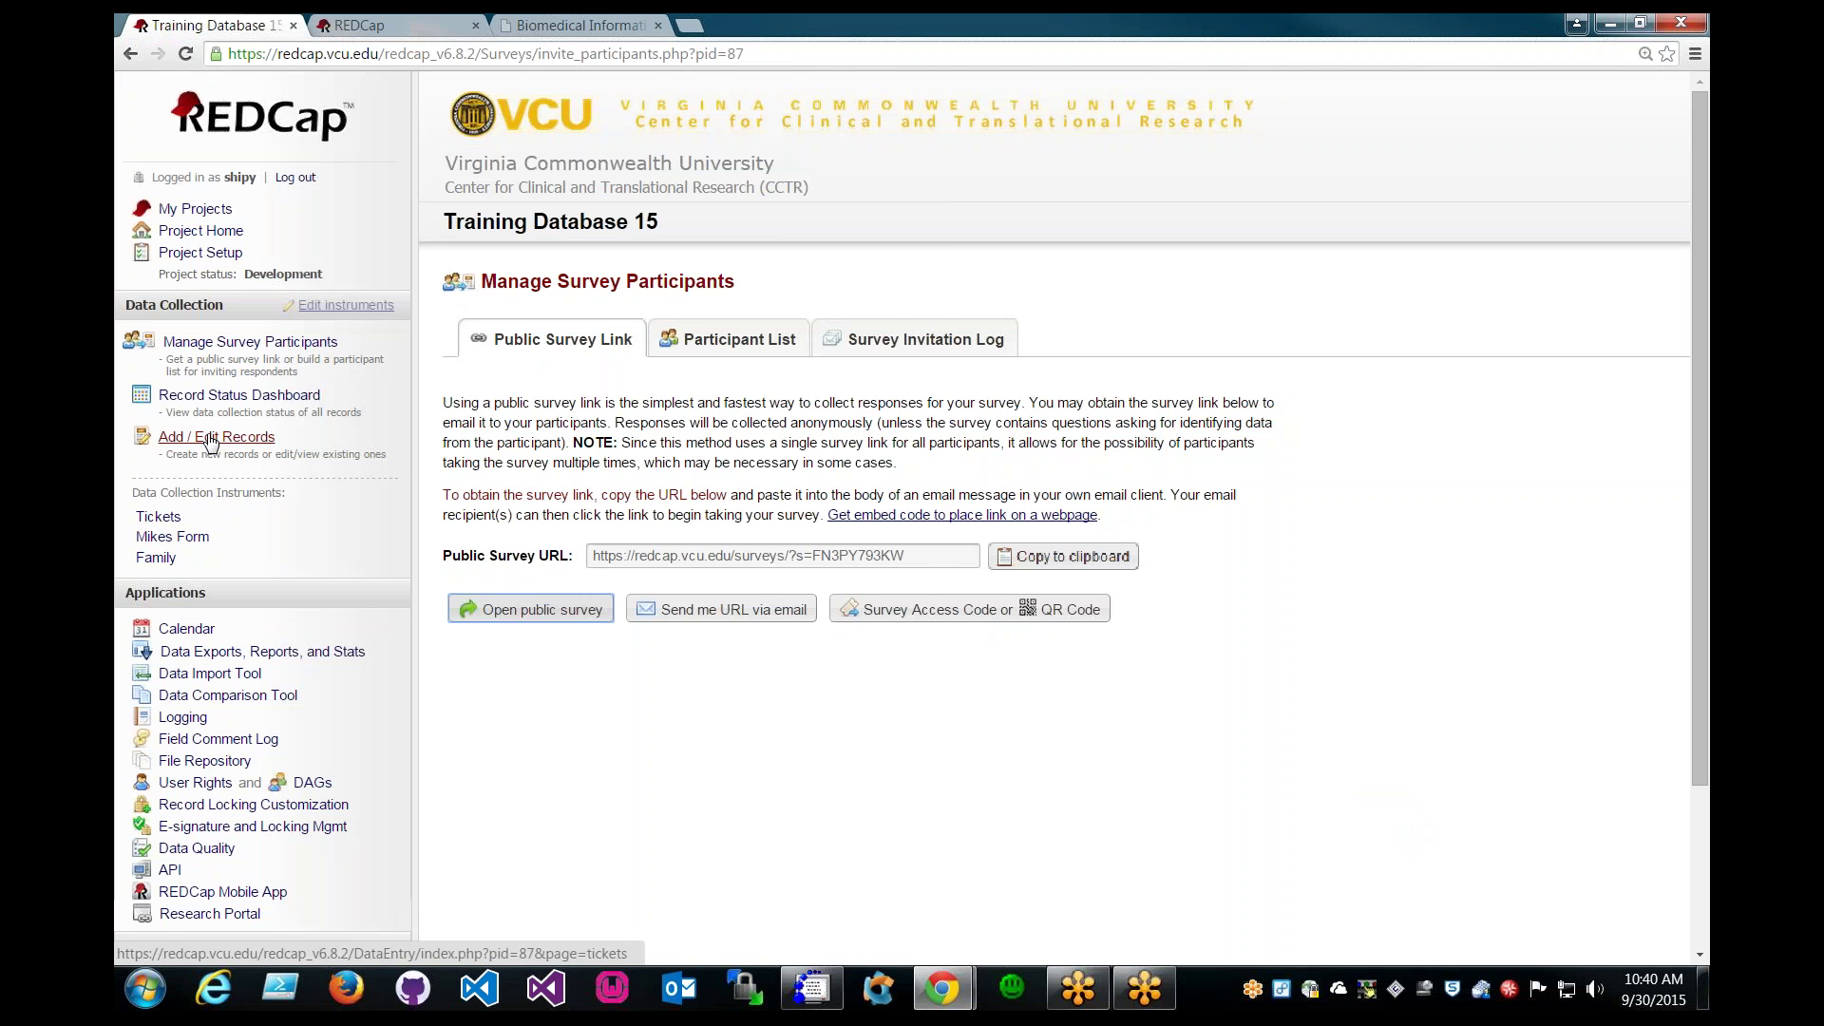
Step: Open record 3's completed Tickets response from the Complete Responses list
left_click(201, 440)
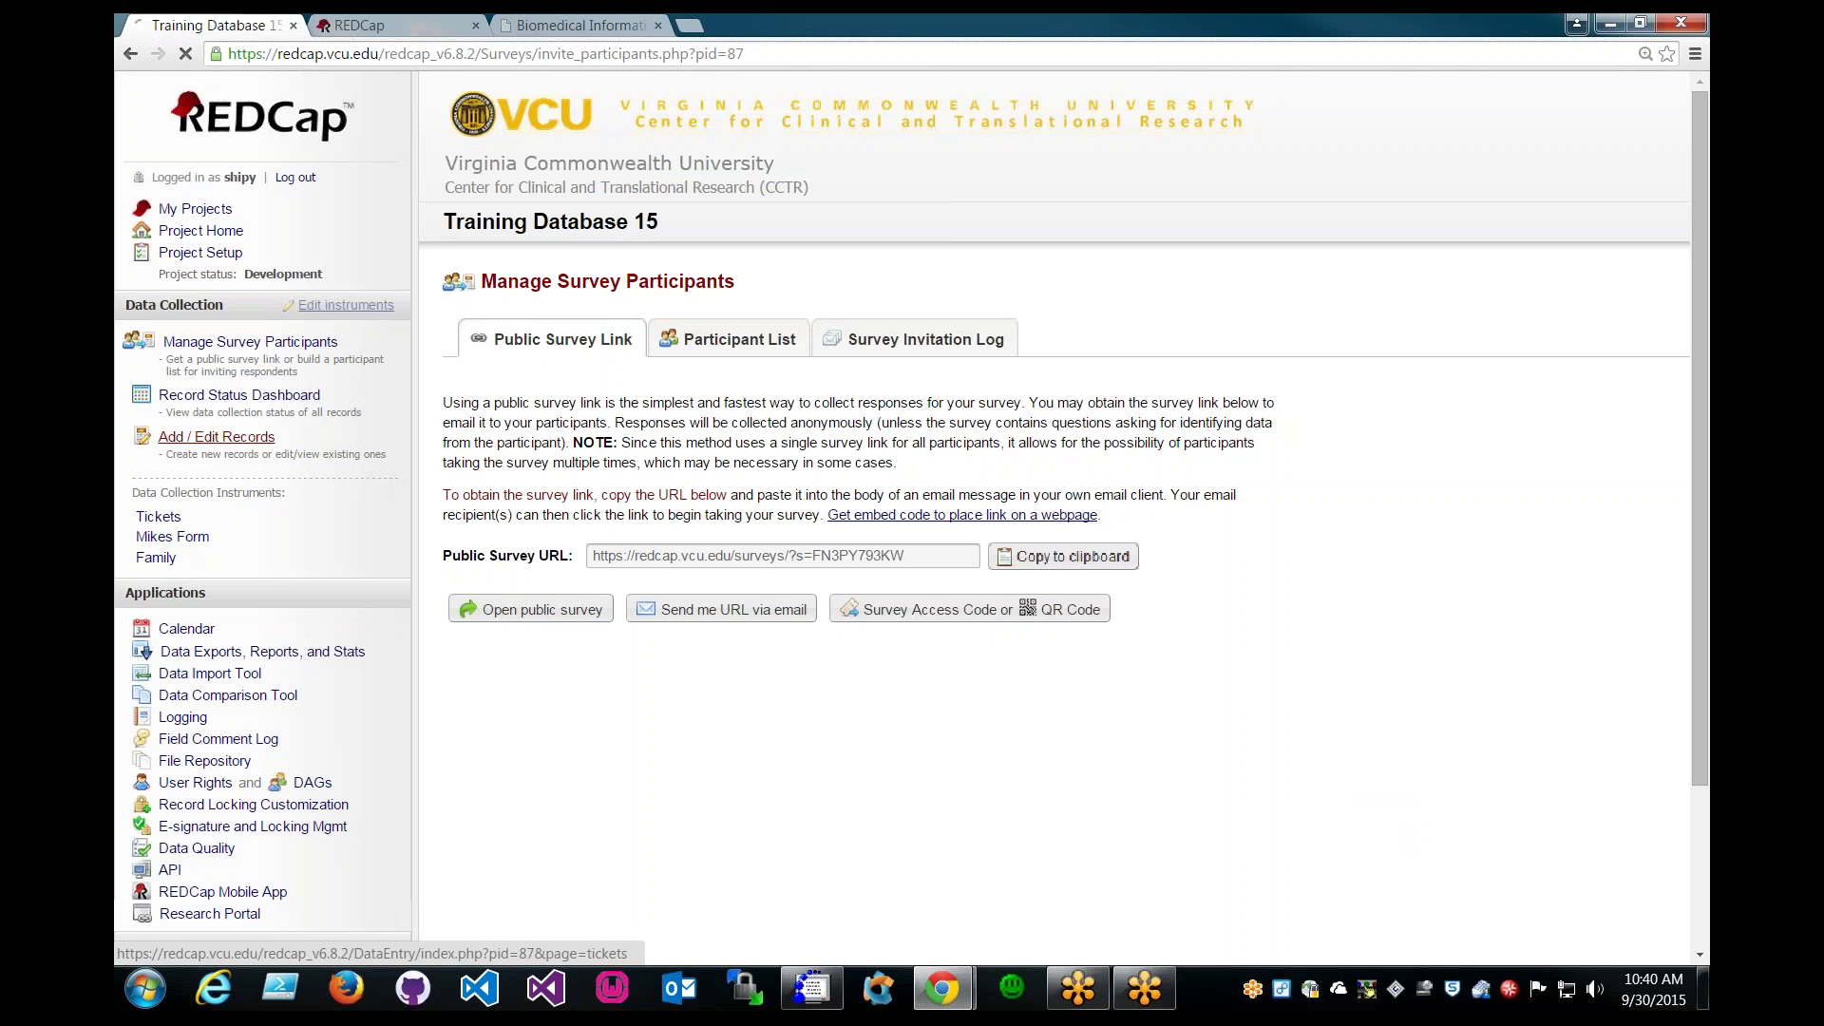
left_click(873, 567)
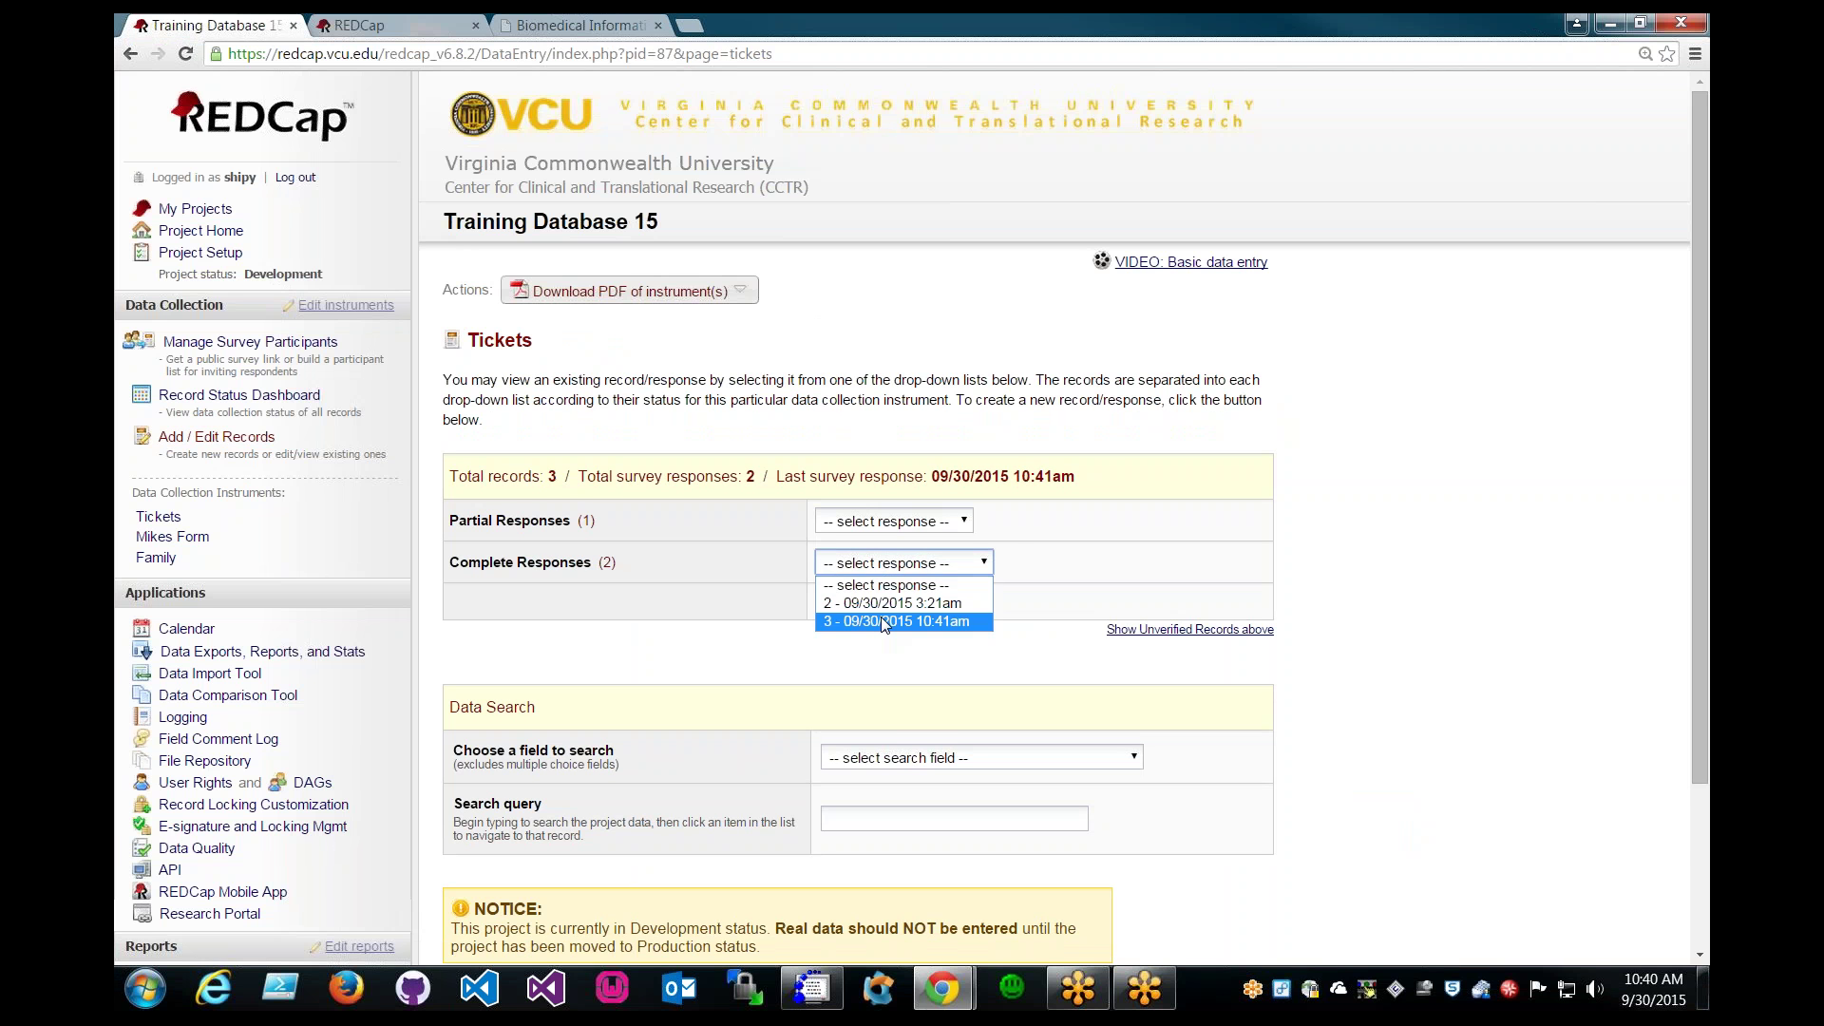
left_click(881, 620)
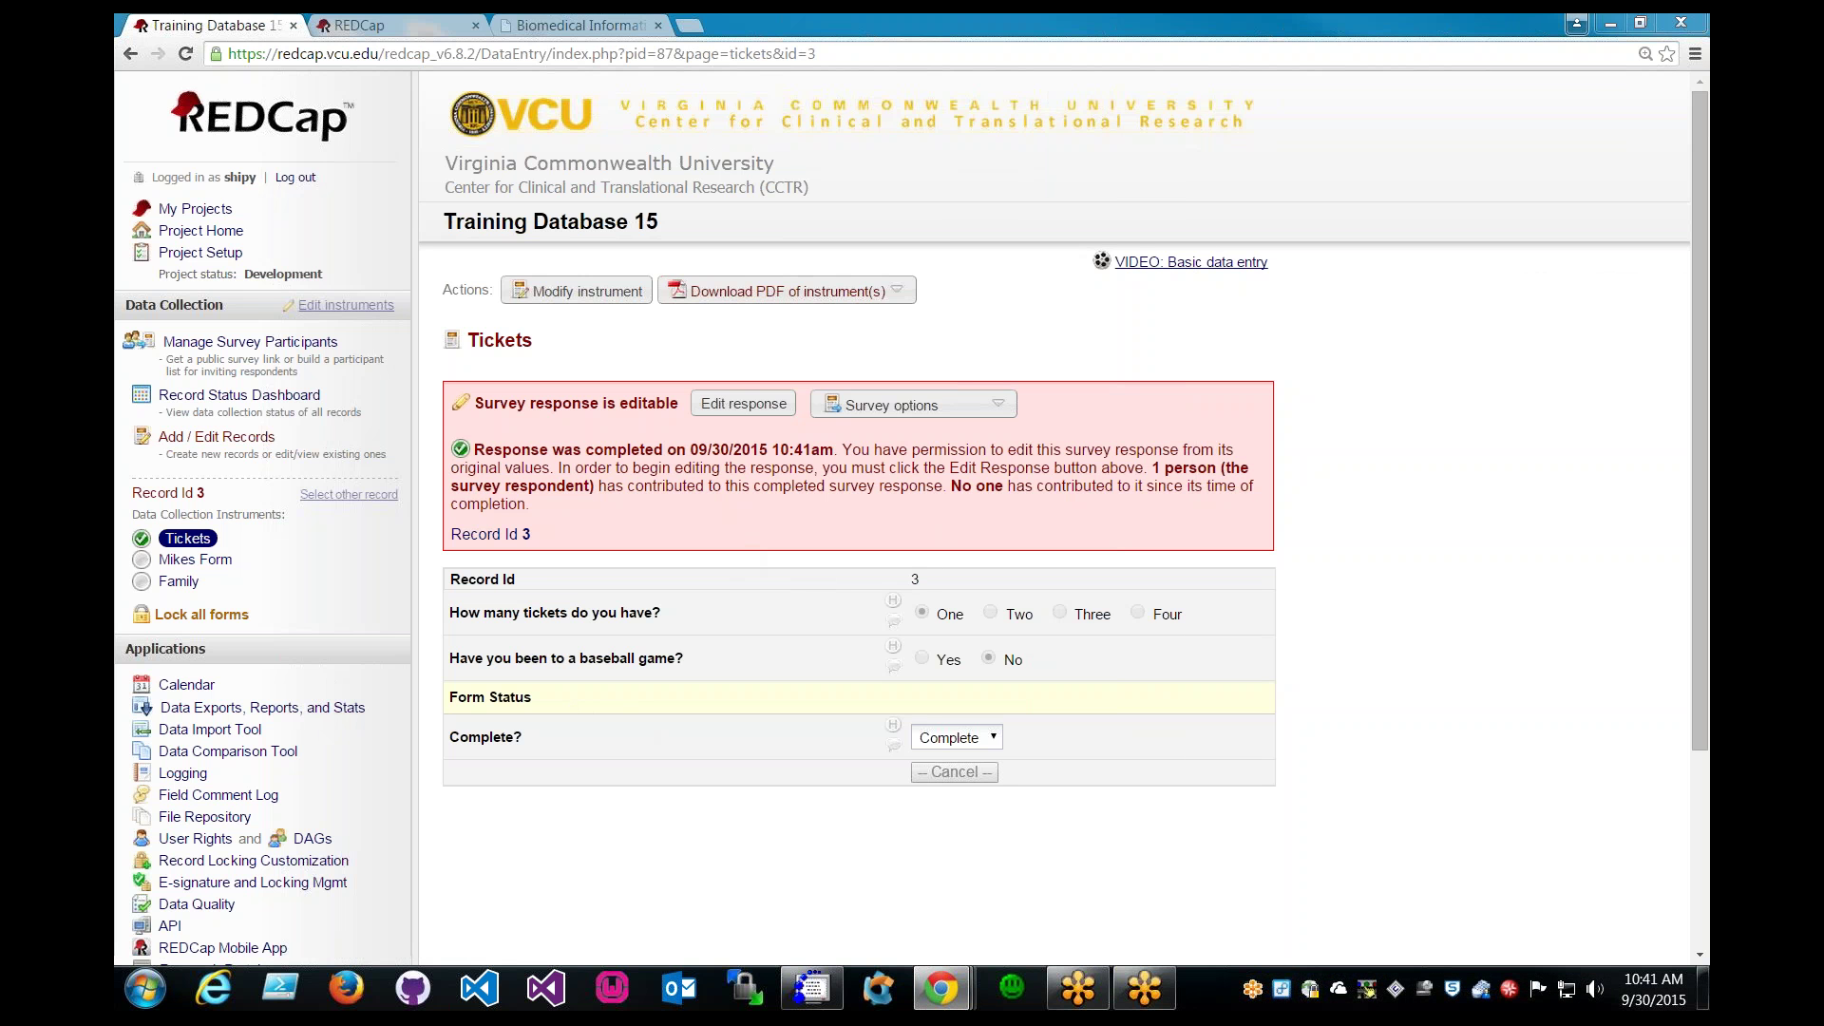
Step: Dock the Gmail window as a browser tab showing the REDCap Tickets survey notification email
left_click_drag(1075, 121, 760, 25)
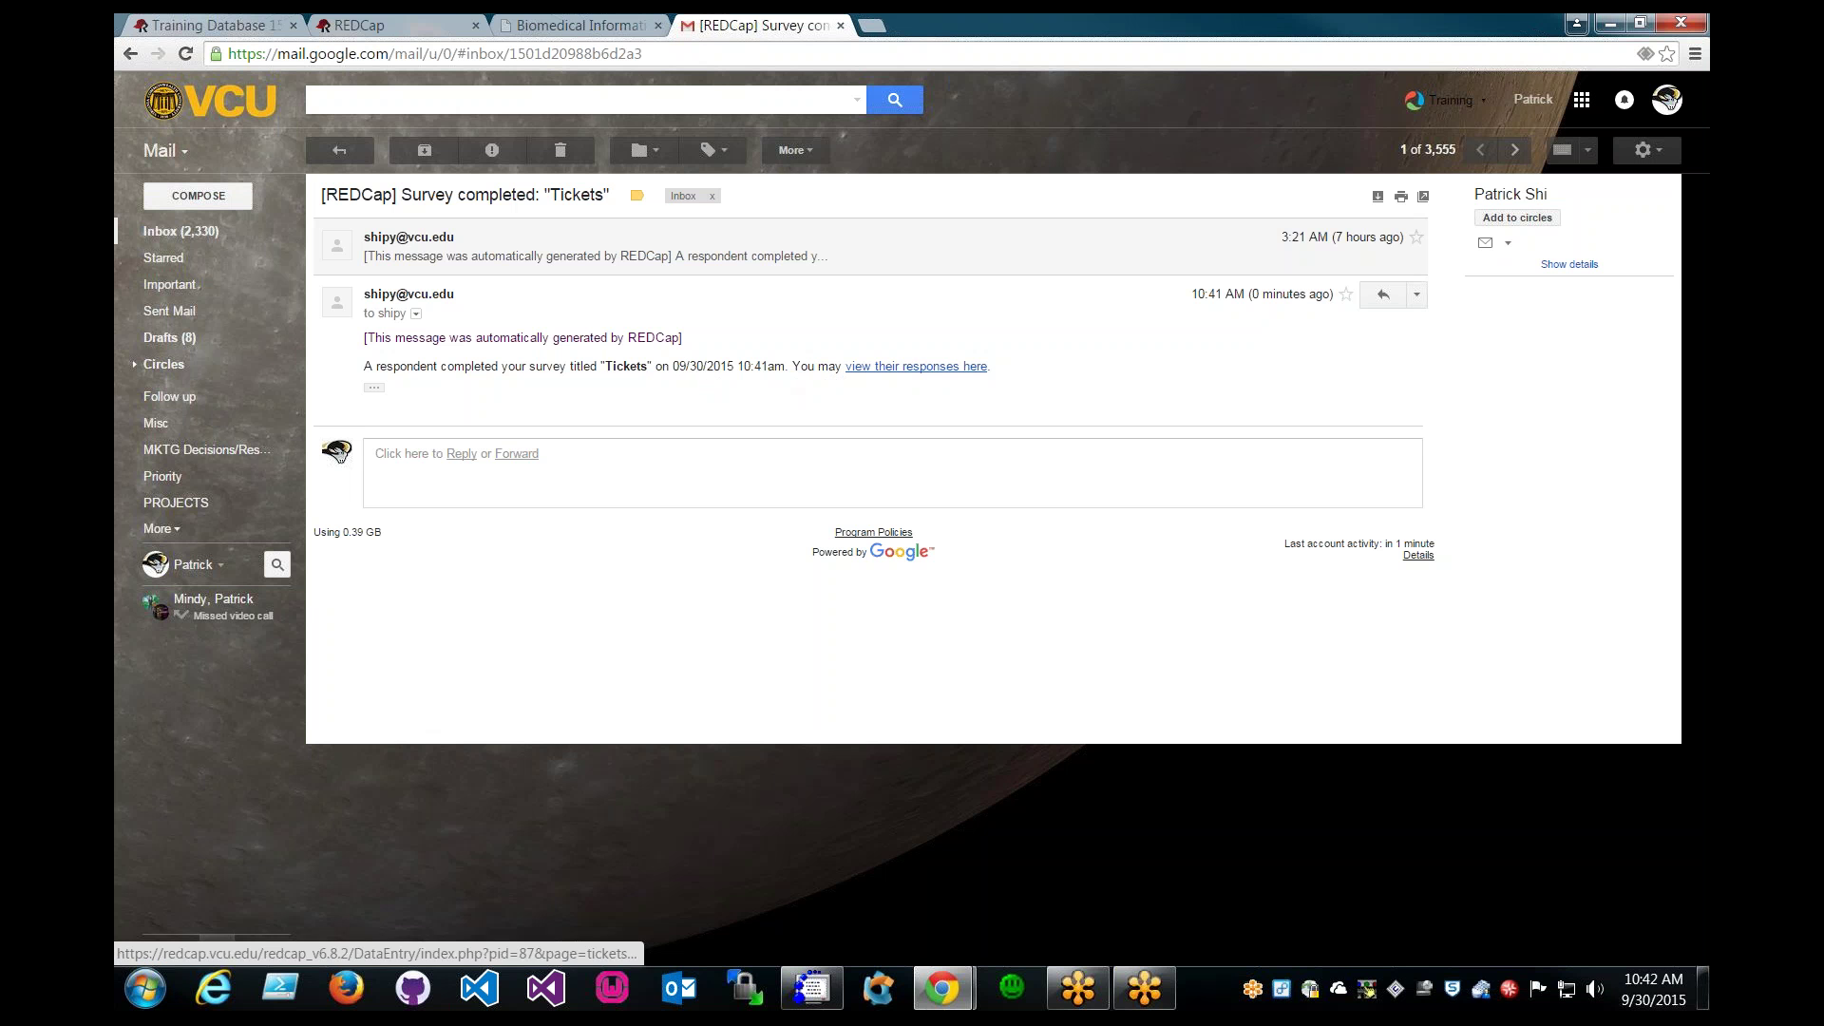
Step: Follow the email's "view their responses here" link to Record Id 3's completed Tickets form
left_click(916, 367)
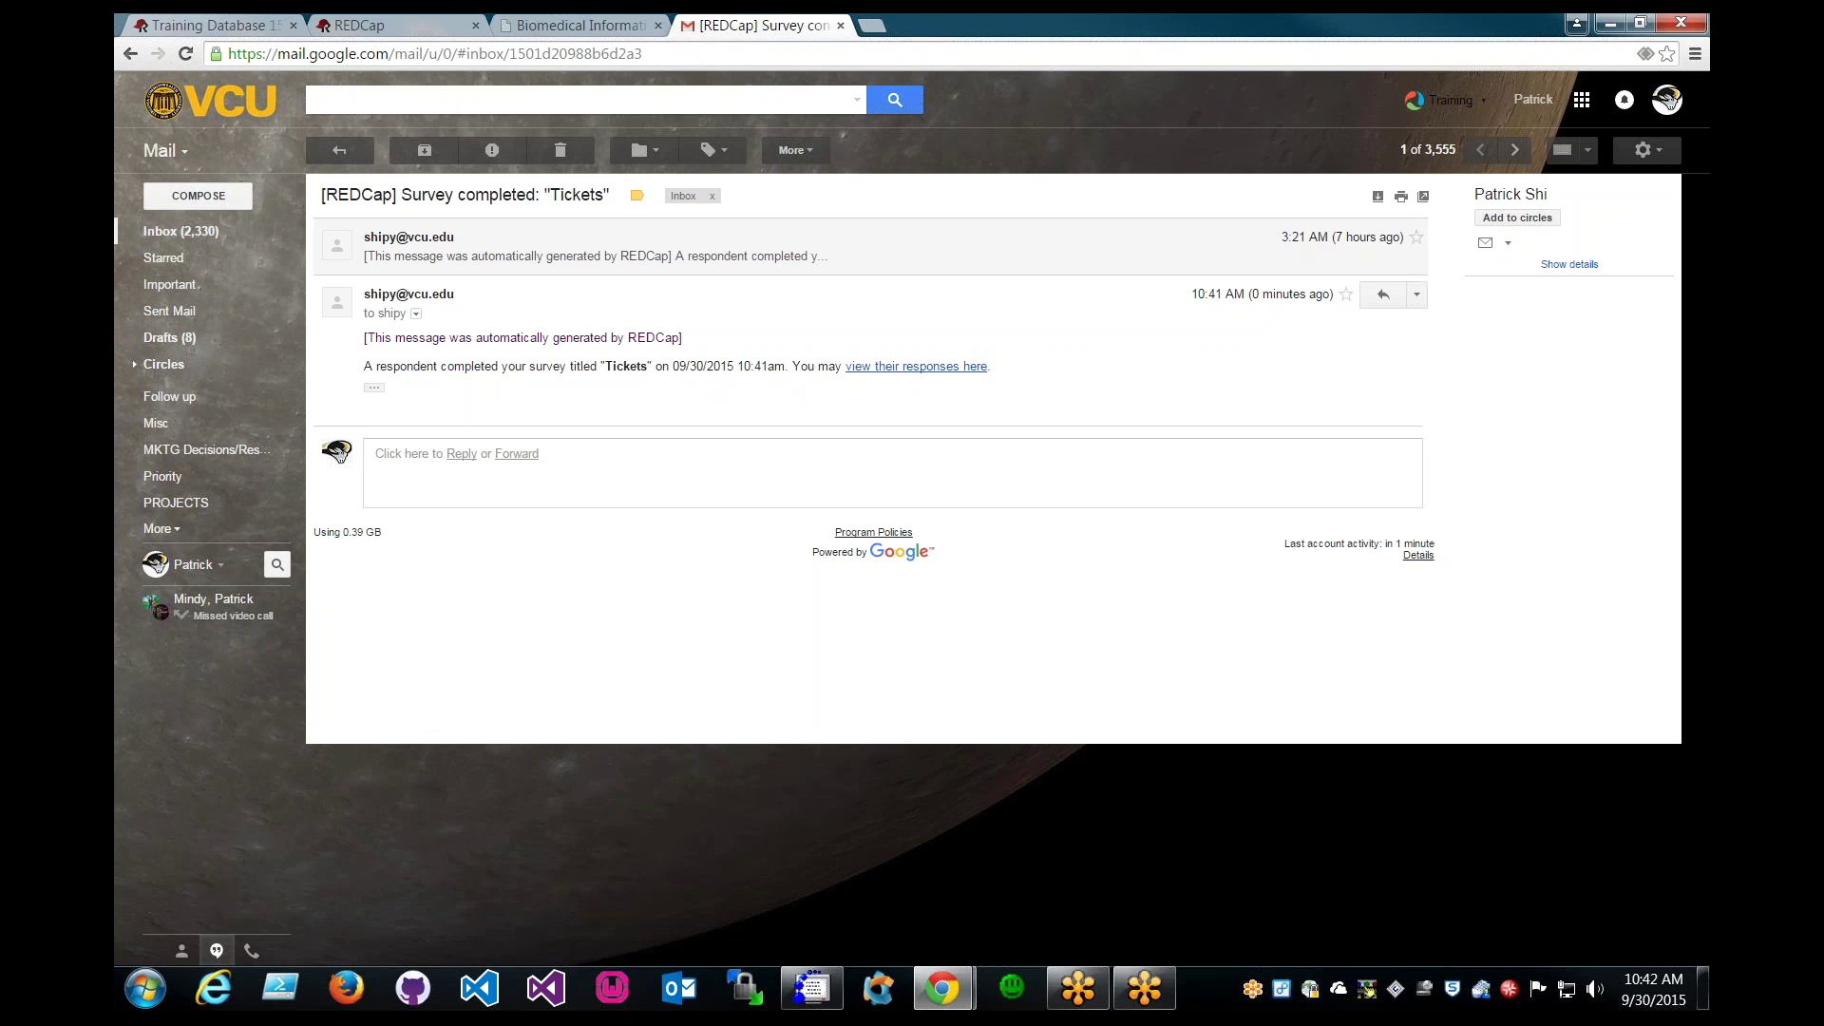